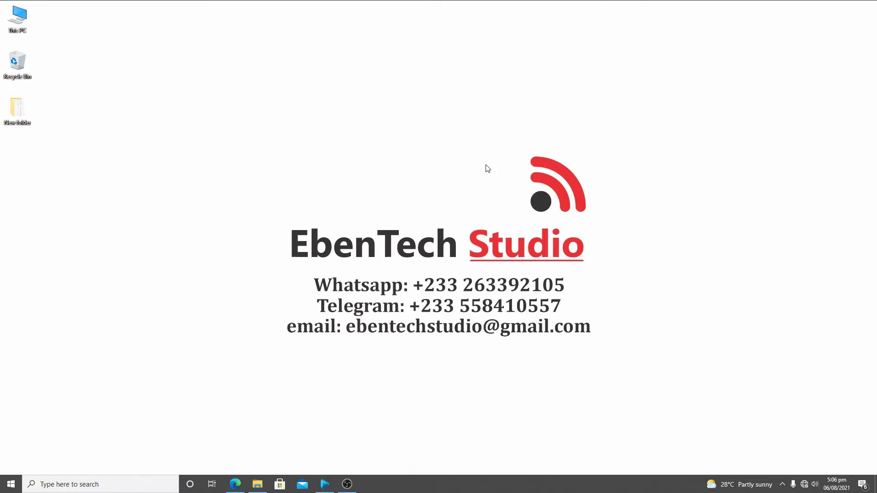
Bring up the EasyWorship and OBS Studio windows side by side, with EasyWorship as the active one.
{"action": "left_click", "coordinate": [325, 487]}
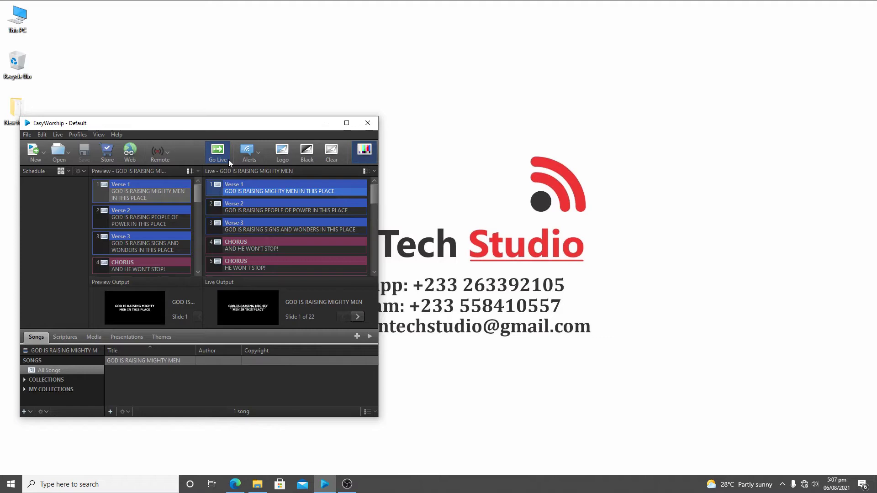
{"action": "left_click", "coordinate": [346, 487]}
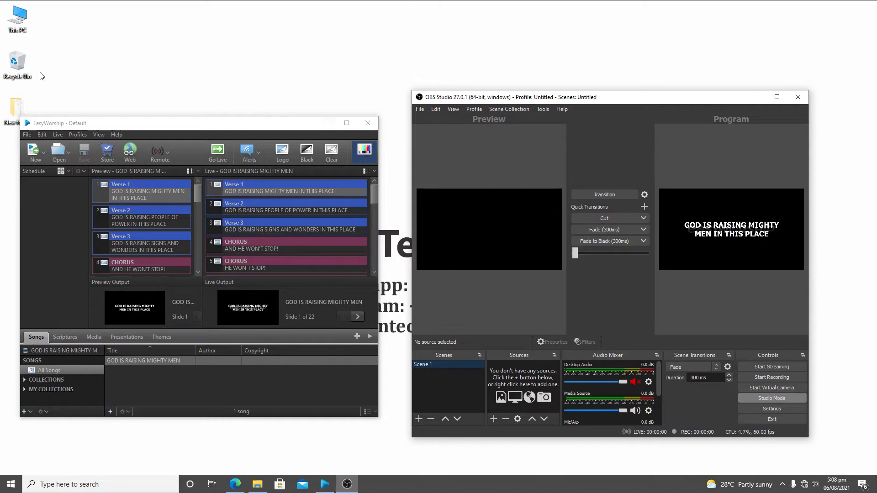
{"action": "left_click", "coordinate": [160, 127]}
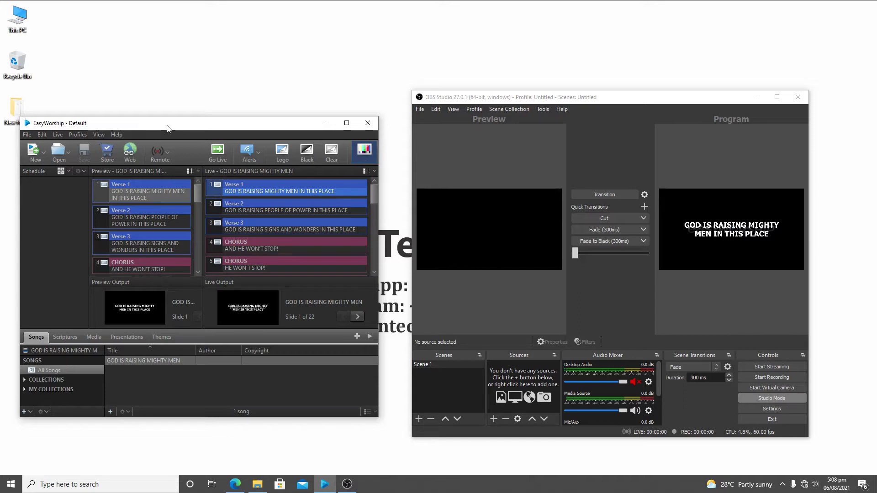
Set EasyWorship's live output monitor to NDI Stream with the NTSC 1920 x 1080 29 Hz format and apply the options.
{"action": "left_click", "coordinate": [43, 137]}
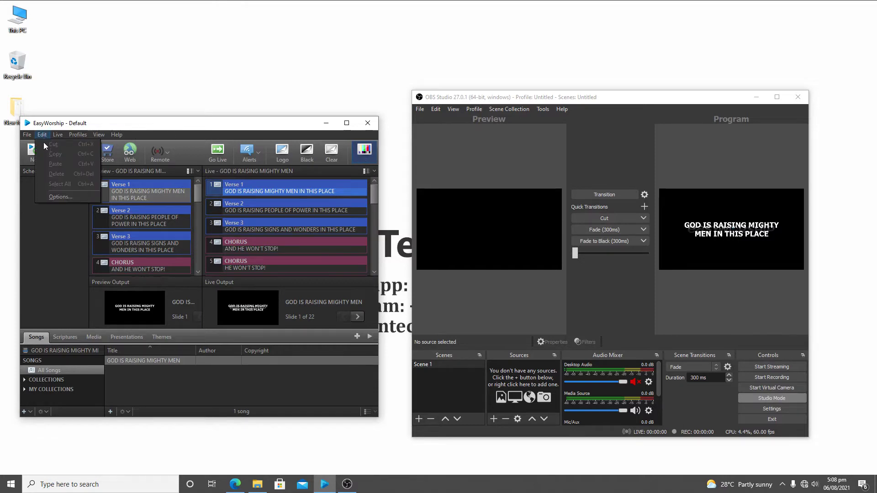
{"action": "left_click", "coordinate": [60, 199]}
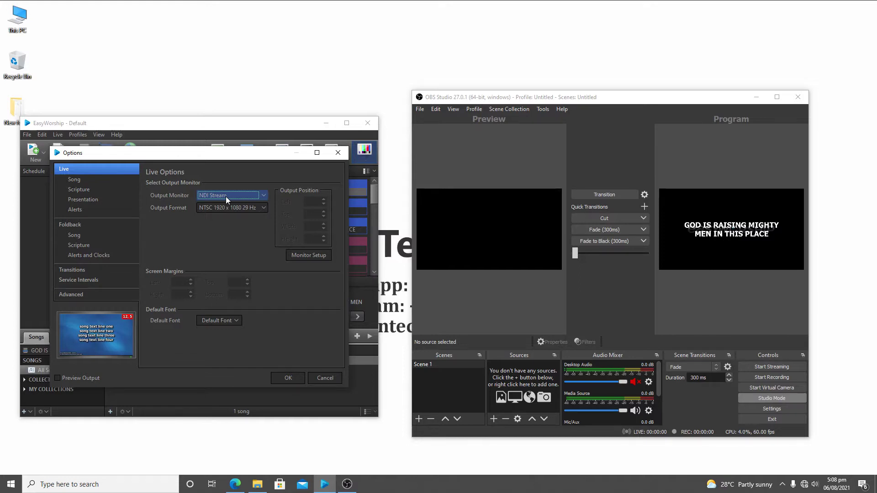
{"action": "left_click", "coordinate": [202, 196]}
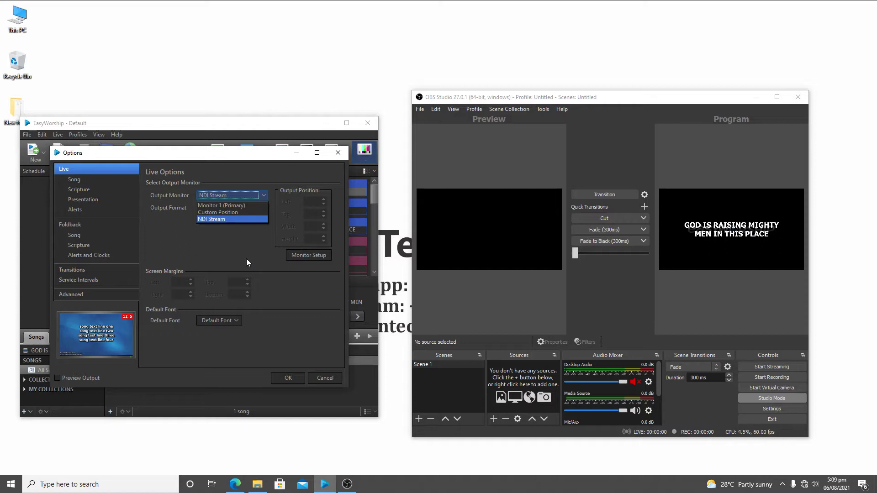
{"action": "left_click", "coordinate": [242, 228]}
{"action": "left_click", "coordinate": [258, 209]}
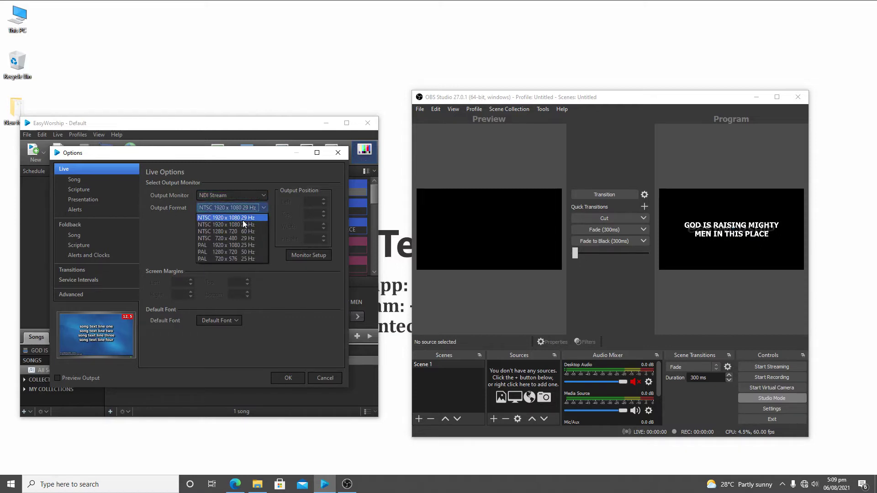
{"action": "left_click", "coordinate": [243, 219]}
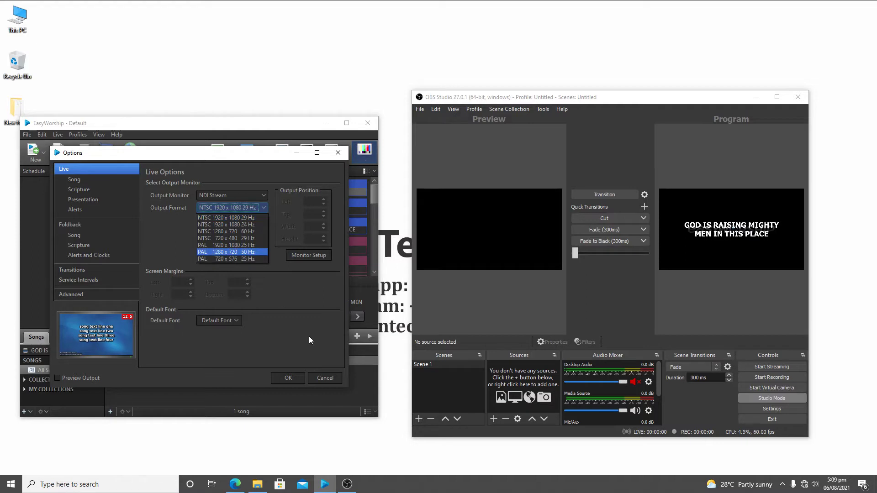
{"action": "left_click", "coordinate": [287, 379]}
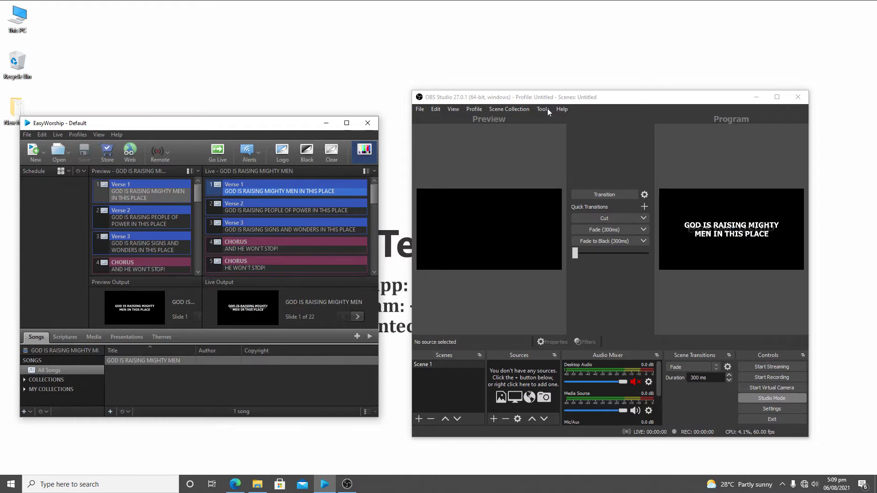
Switch to OBS Studio and create a new visible NDI source with the default name in Scene 1.
{"action": "left_click", "coordinate": [559, 101]}
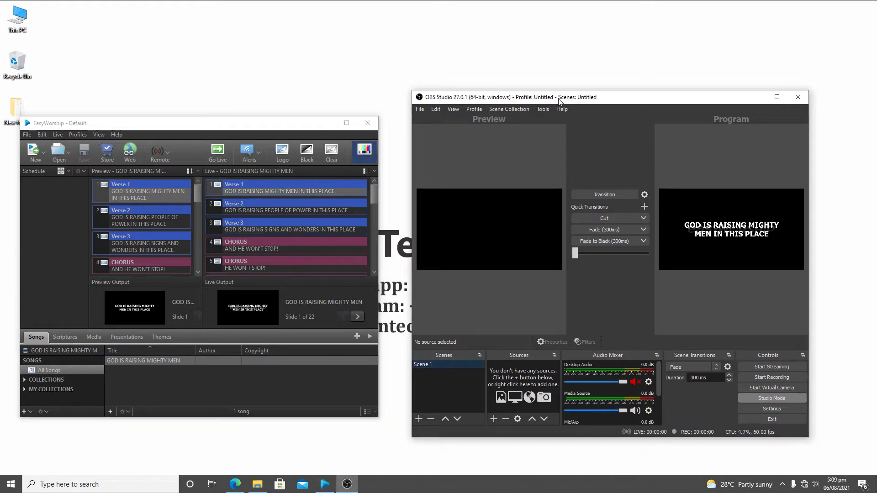
{"action": "left_click", "coordinate": [492, 419]}
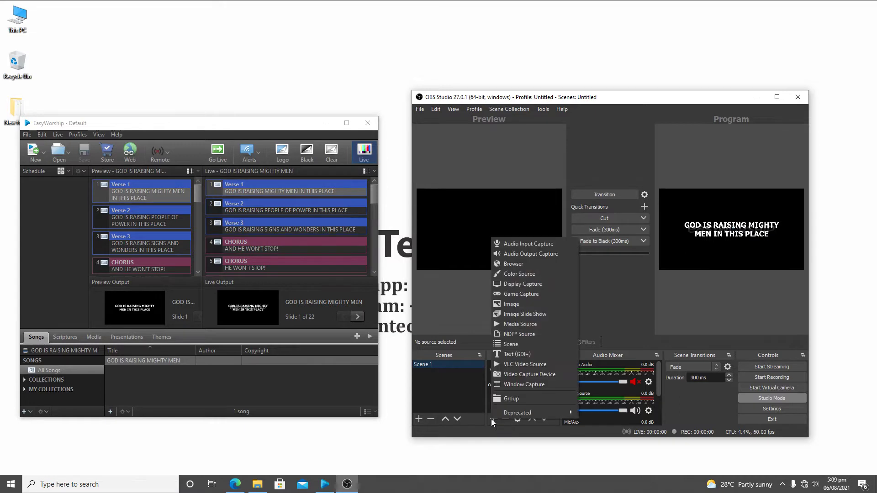
{"action": "left_click", "coordinate": [468, 399]}
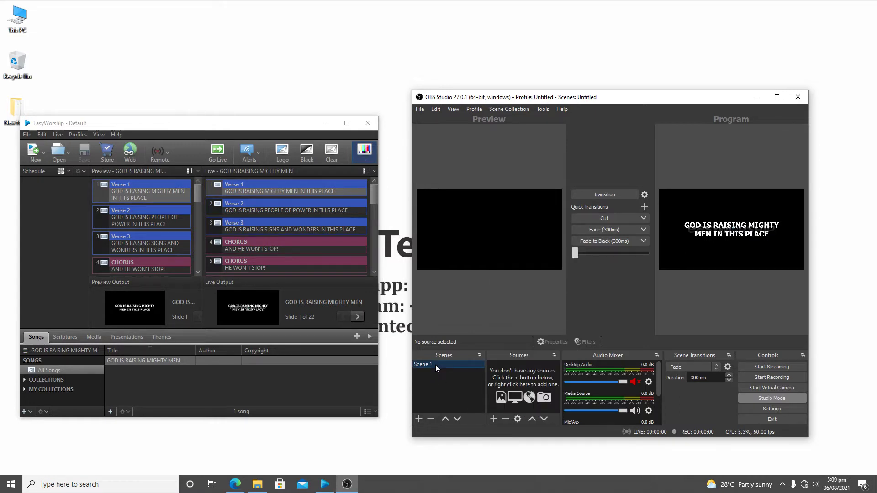
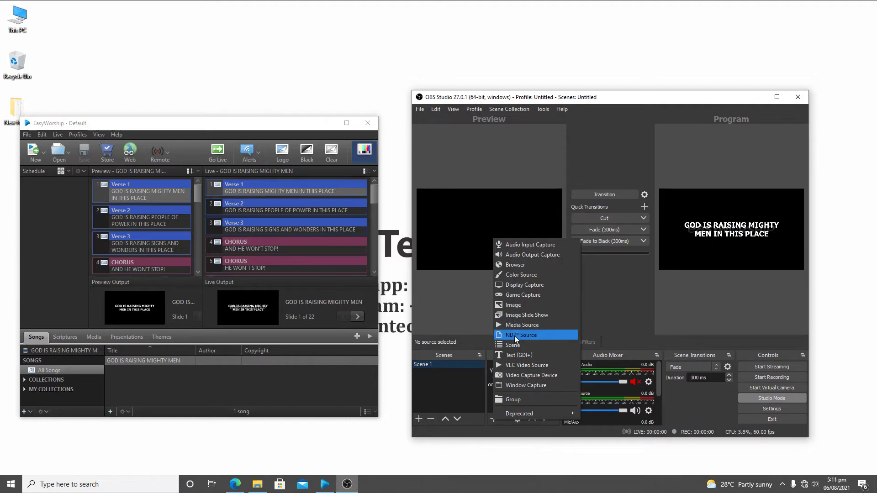
{"action": "left_click", "coordinate": [515, 337]}
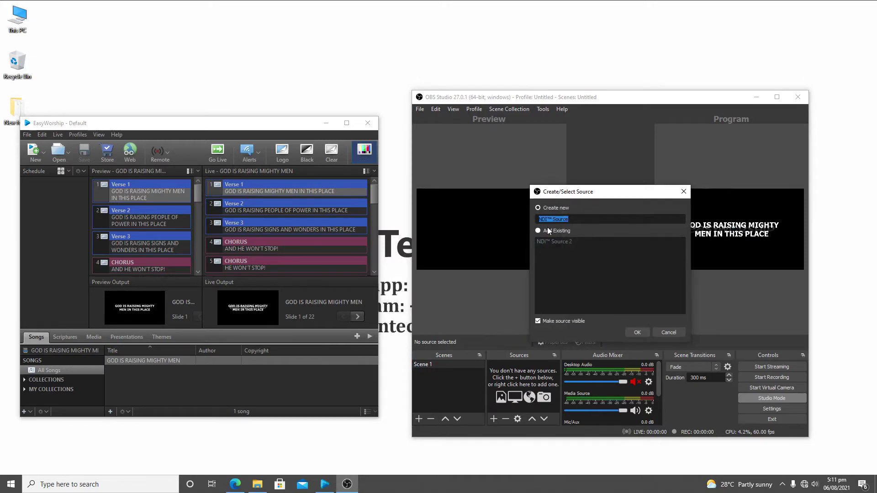
{"action": "left_click", "coordinate": [637, 332]}
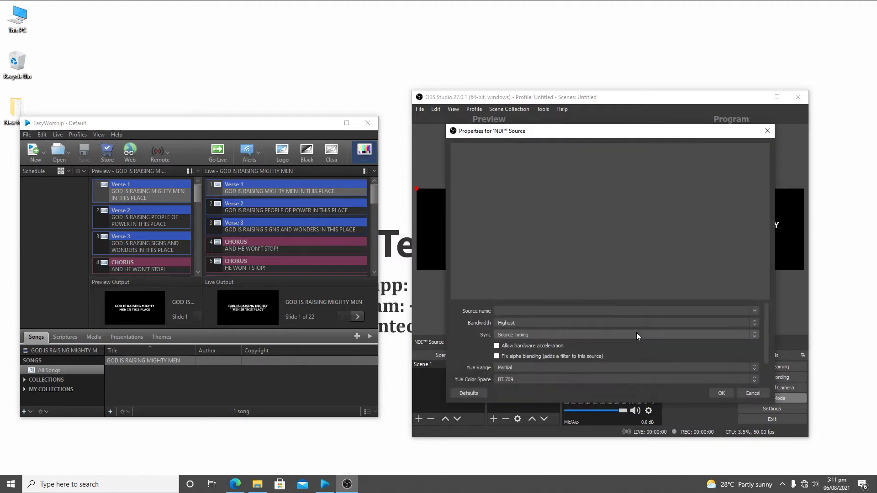
Choose the EasyWorship Live feed as the NDI source's input, accept its properties, and transition the preview scene to program.
{"action": "left_click", "coordinate": [758, 312]}
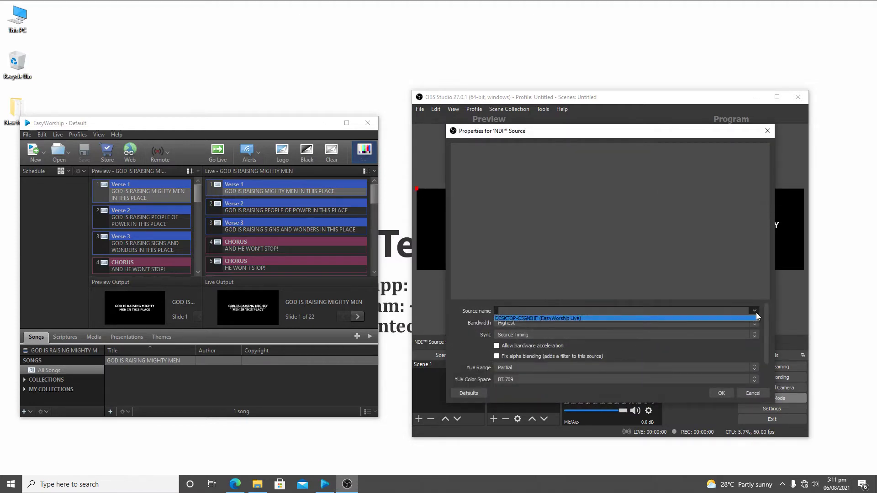
{"action": "left_click", "coordinate": [684, 317]}
{"action": "scroll", "coordinate": [761, 347], "scroll_direction": "down", "scroll_amount": 2}
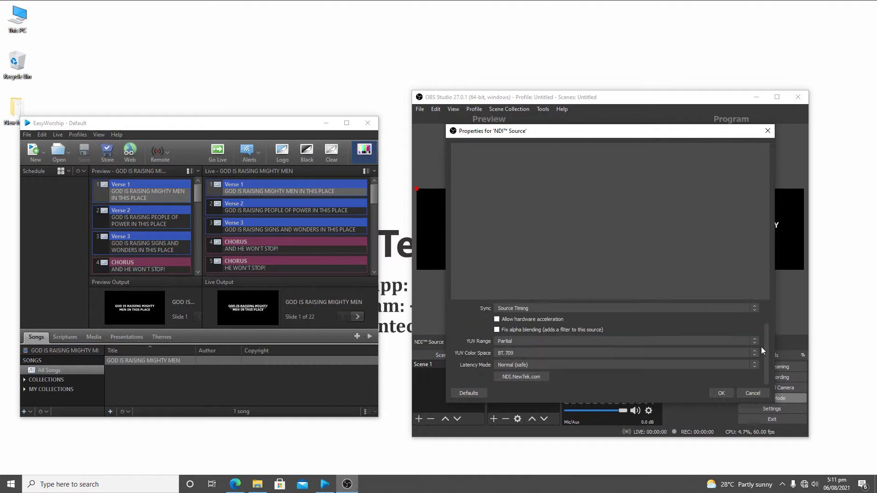
{"action": "left_click", "coordinate": [721, 392]}
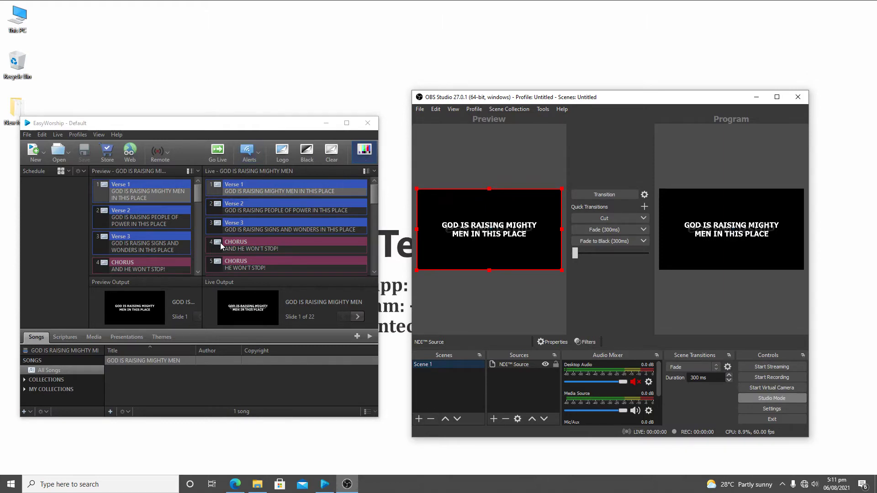
{"action": "left_click", "coordinate": [609, 193]}
Switch to EasyWorship, preview the song's verses 2 and 3, and start a new song theme.
{"action": "left_click", "coordinate": [168, 338]}
{"action": "left_click", "coordinate": [167, 338]}
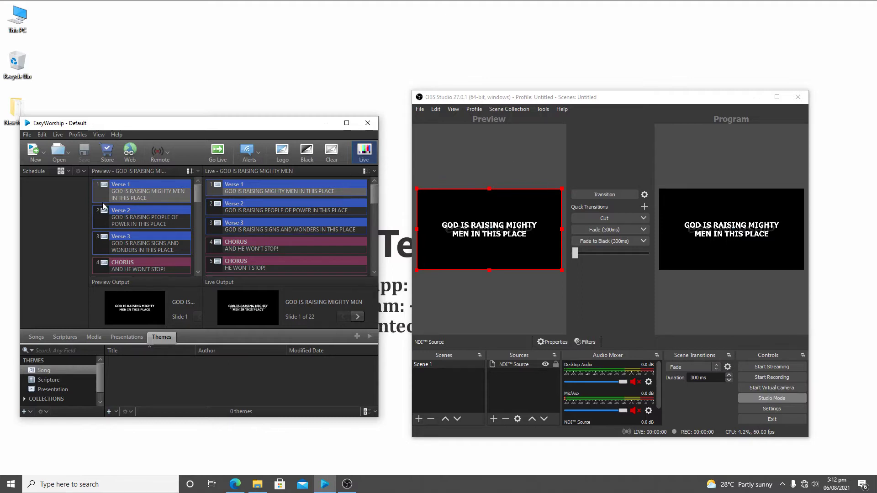
{"action": "left_click", "coordinate": [124, 223]}
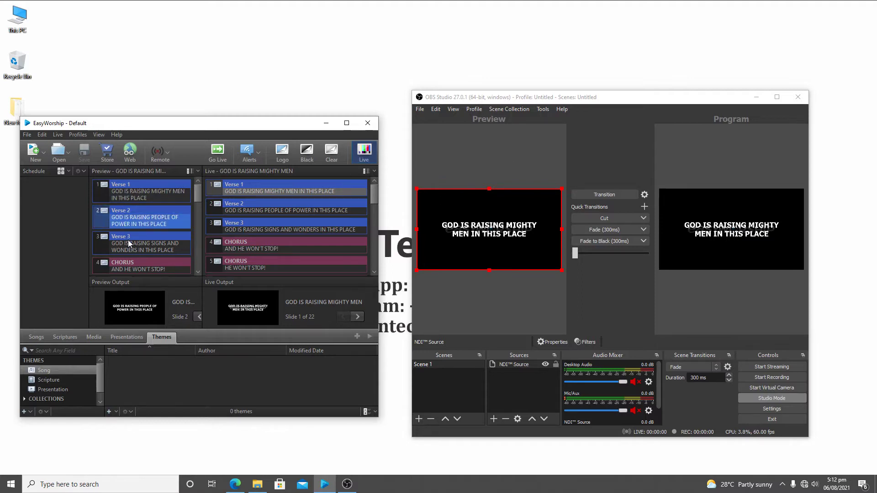
{"action": "left_click", "coordinate": [130, 242]}
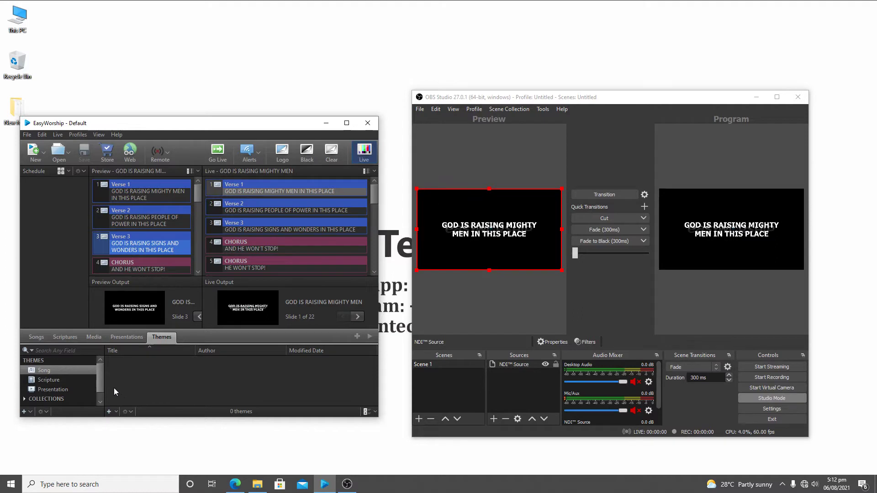
{"action": "left_click", "coordinate": [81, 371]}
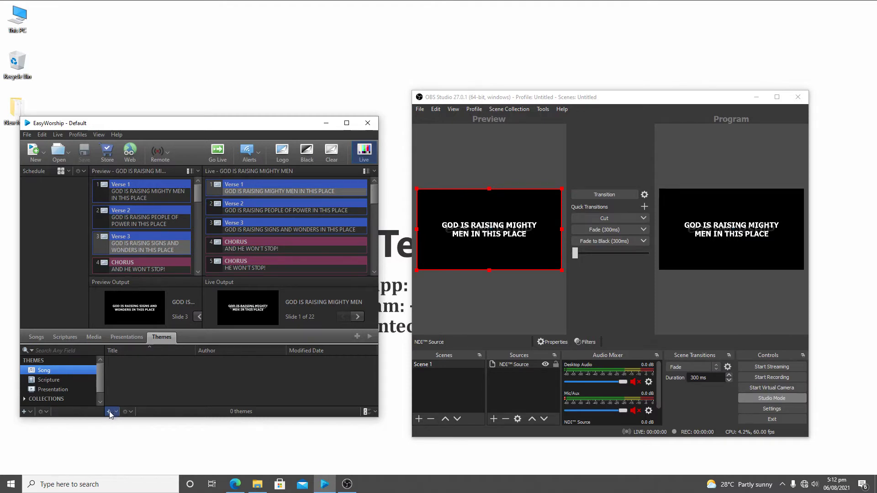
{"action": "left_click", "coordinate": [109, 412]}
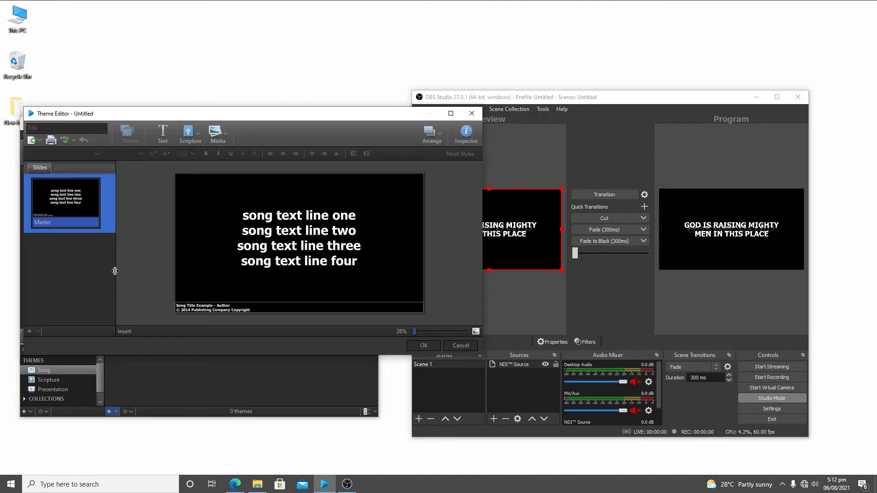
Delete the song title and copyright box from the theme slide and shrink the lyrics box to the slide's lower third.
{"action": "left_click", "coordinate": [214, 308]}
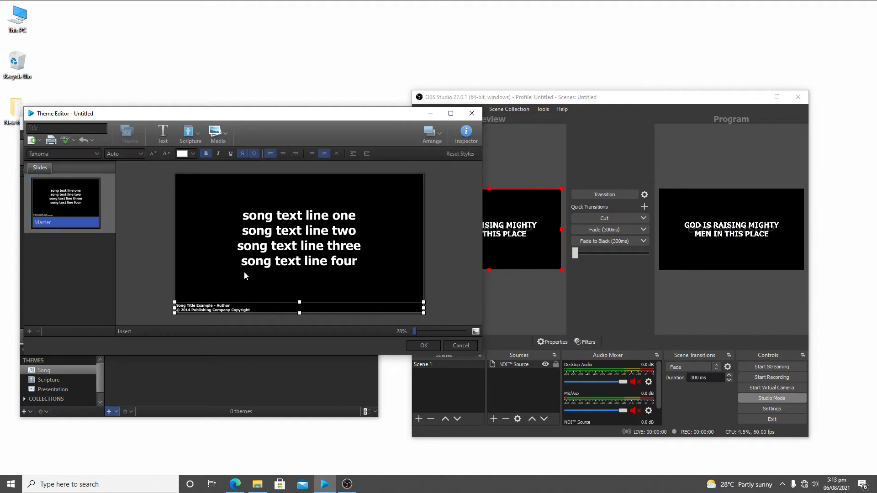
{"action": "key", "text": "Delete"}
{"action": "left_click", "coordinate": [273, 306]}
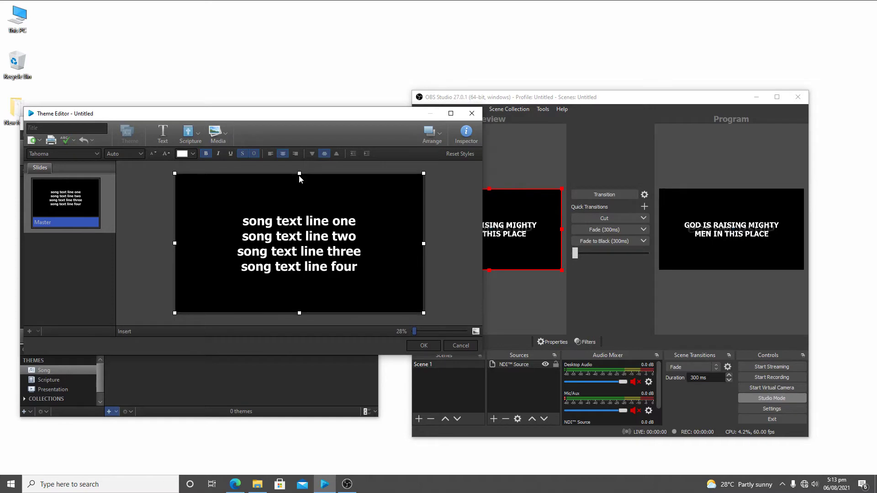
{"action": "left_click_drag", "start_coordinate": [299, 173], "coordinate": [292, 269]}
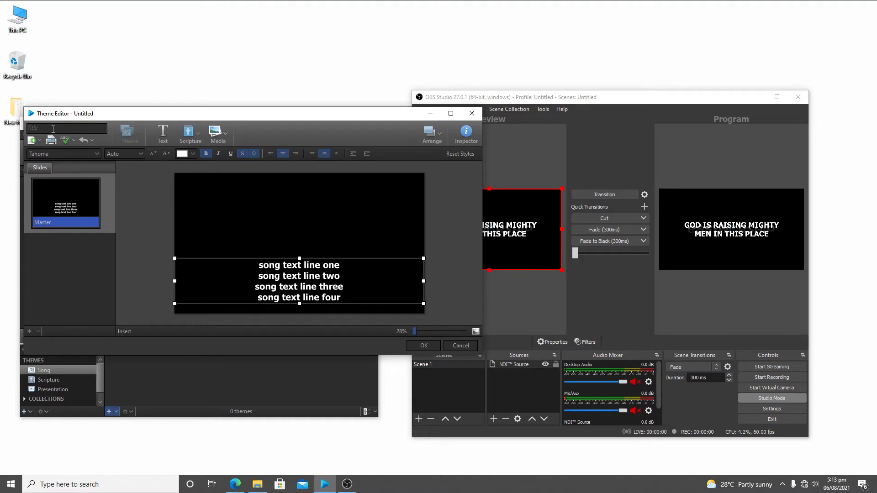
Give the theme slide a Media Fill background using the GOD IS RAISING MIGHTY video from the Videos media.
{"action": "left_click", "coordinate": [466, 142]}
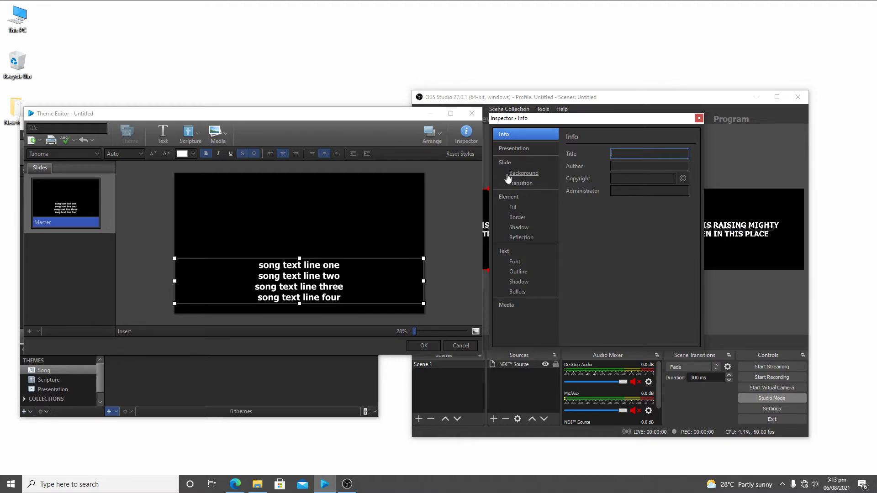
{"action": "left_click", "coordinate": [530, 176]}
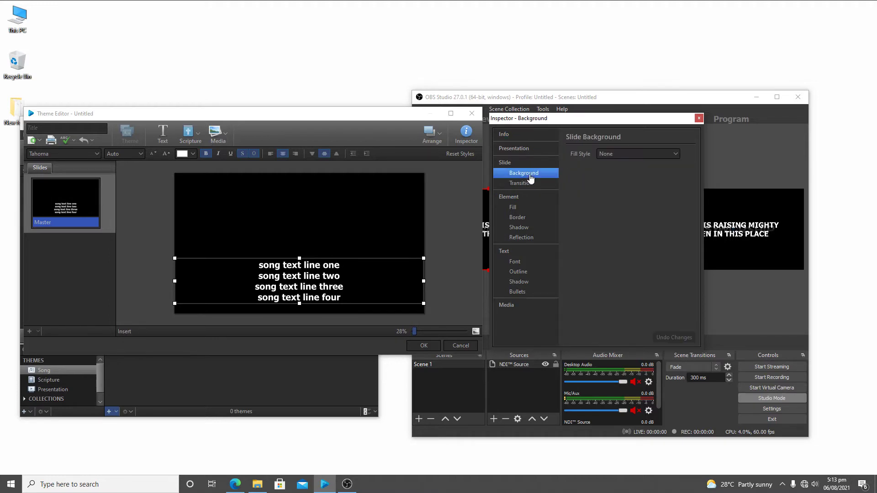
{"action": "left_click", "coordinate": [625, 159]}
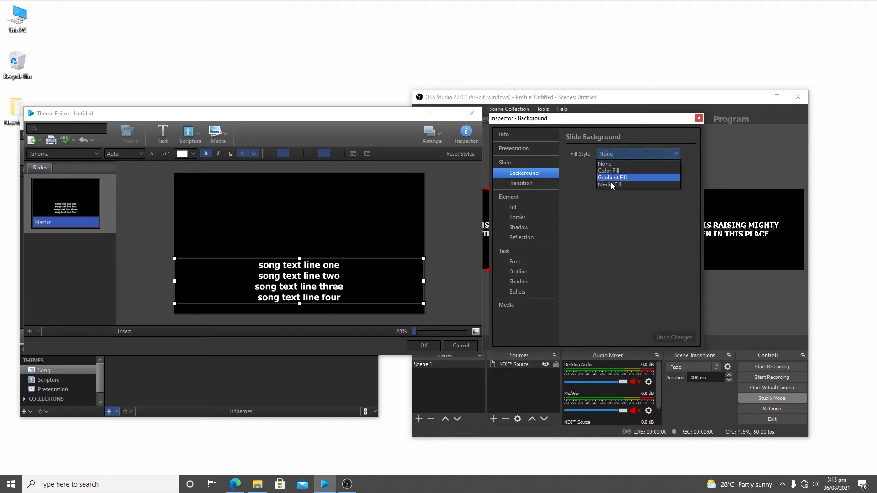
{"action": "left_click", "coordinate": [610, 185]}
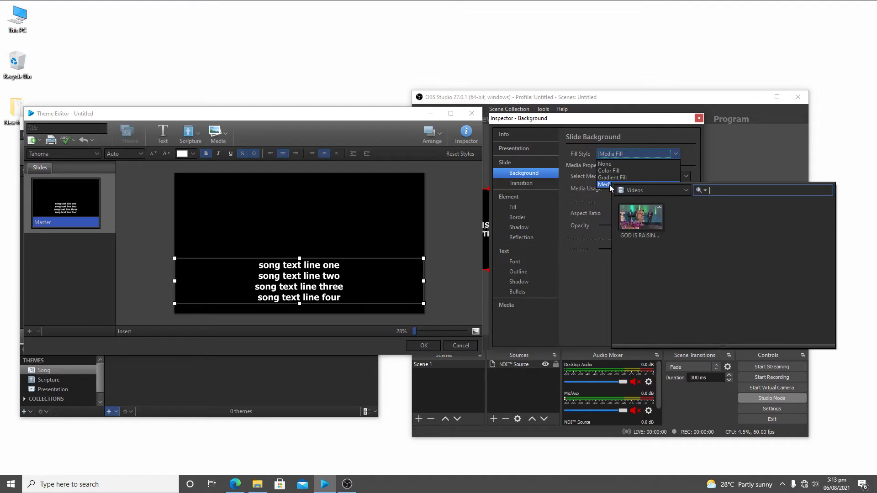
{"action": "left_click", "coordinate": [643, 193]}
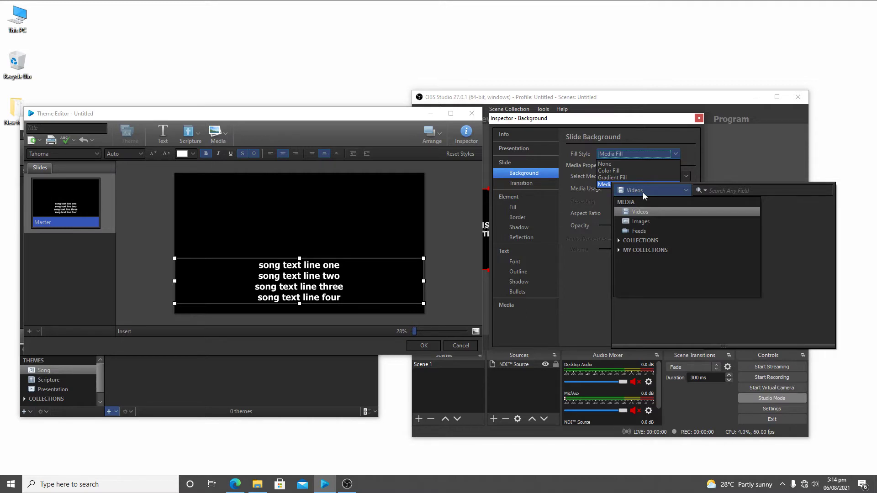
{"action": "left_click", "coordinate": [642, 230]}
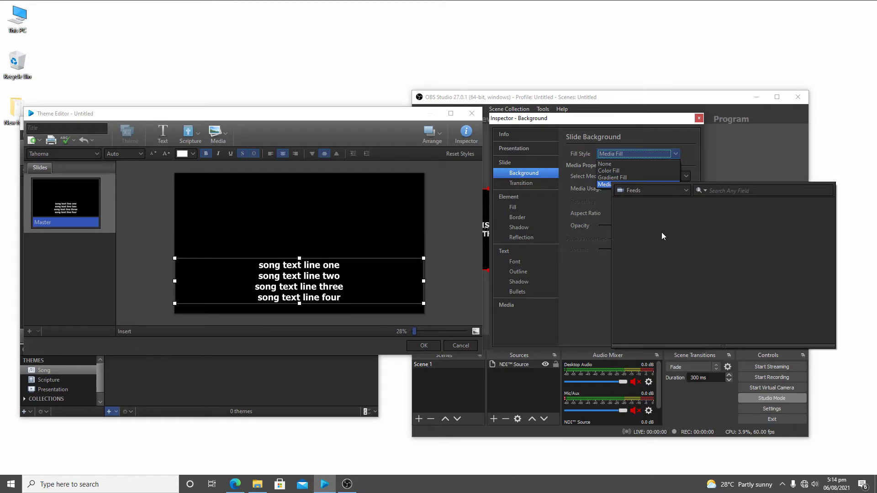
{"action": "left_click", "coordinate": [662, 192]}
{"action": "left_click", "coordinate": [643, 216]}
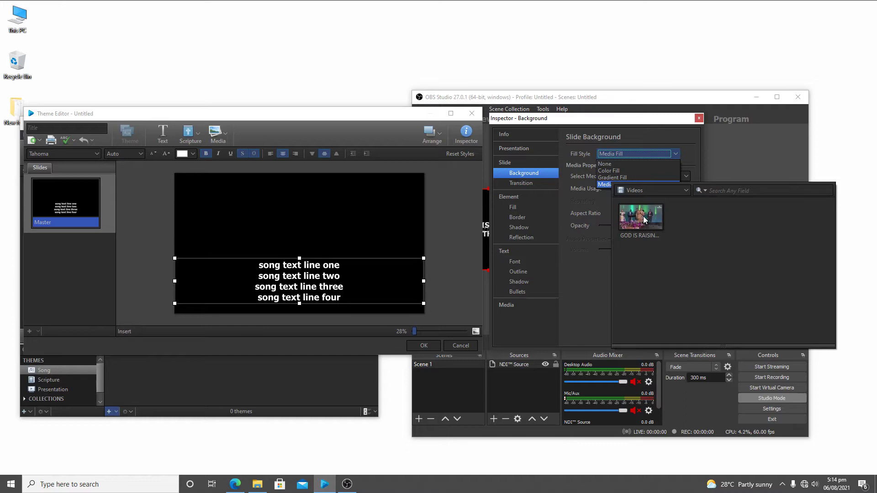
{"action": "left_click", "coordinate": [643, 217]}
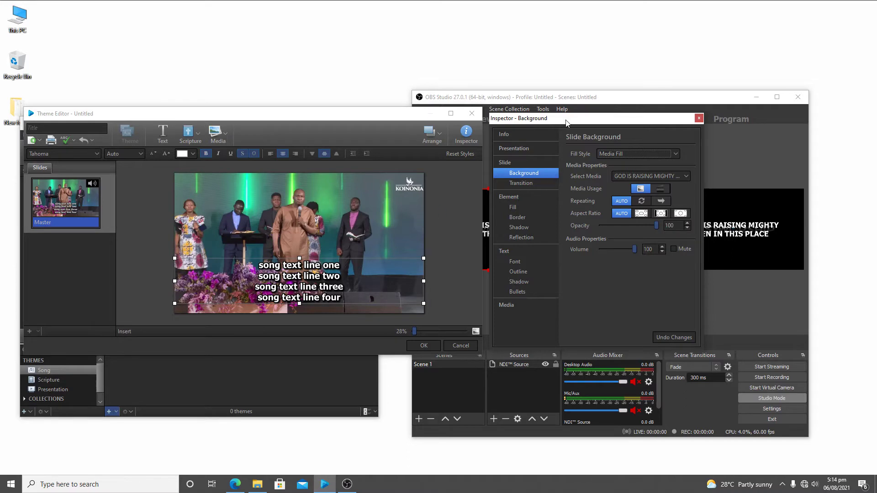
Try a blue Color Fill behind the song text box on the theme slide.
{"action": "left_click_drag", "start_coordinate": [568, 121], "coordinate": [485, 145]}
{"action": "double_click", "coordinate": [355, 264]}
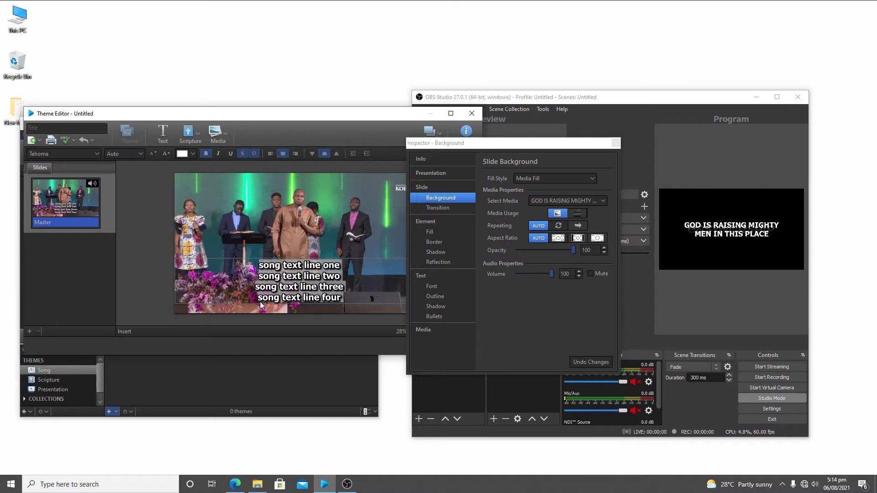
{"action": "left_click", "coordinate": [433, 233]}
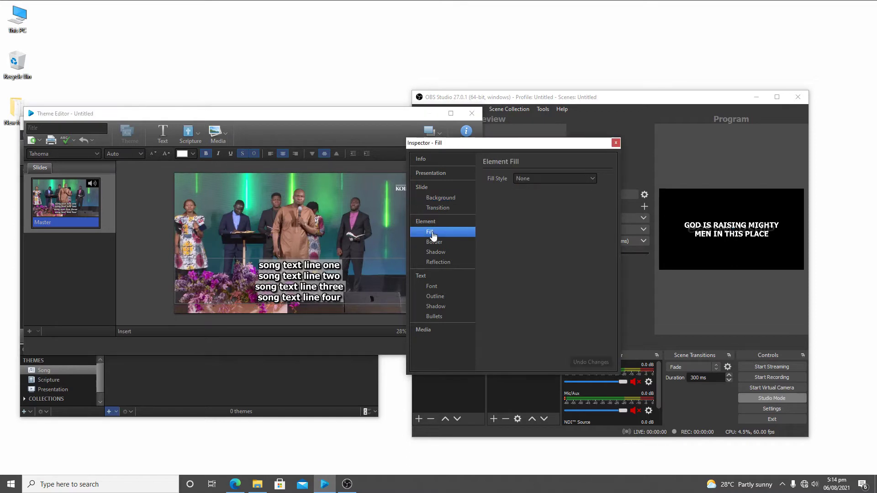
{"action": "left_click", "coordinate": [572, 177]}
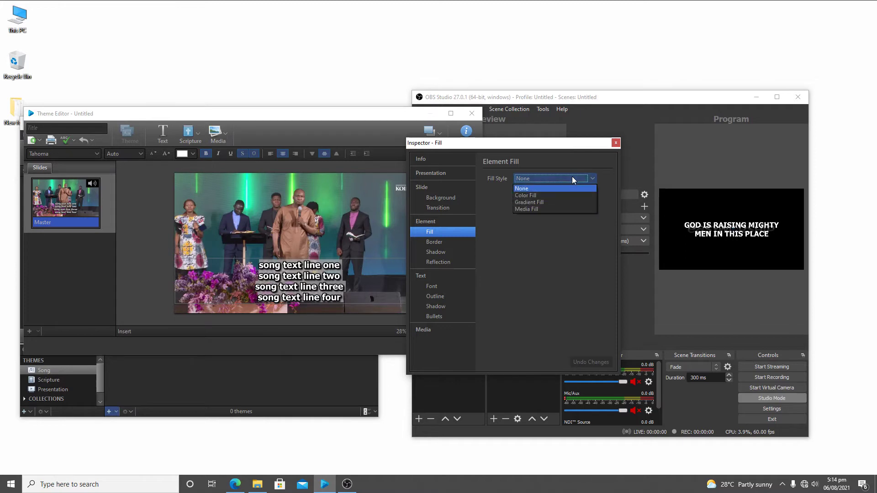
{"action": "left_click", "coordinate": [545, 194]}
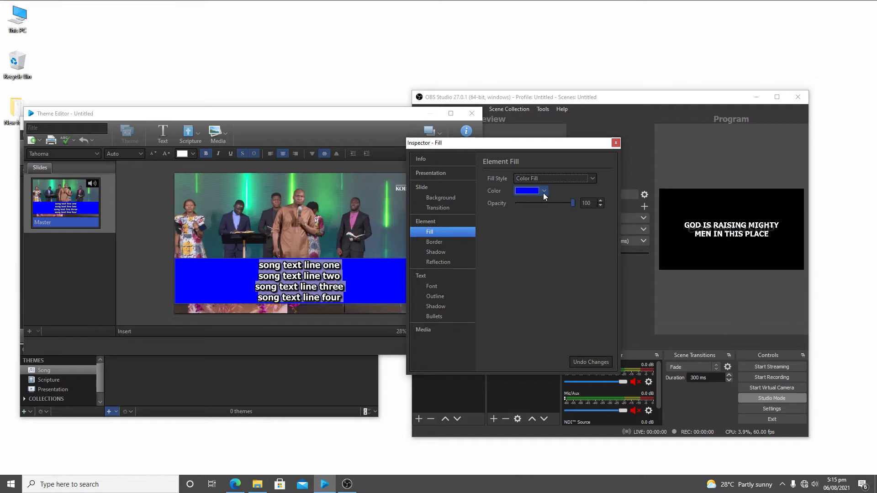
{"action": "left_click", "coordinate": [543, 191]}
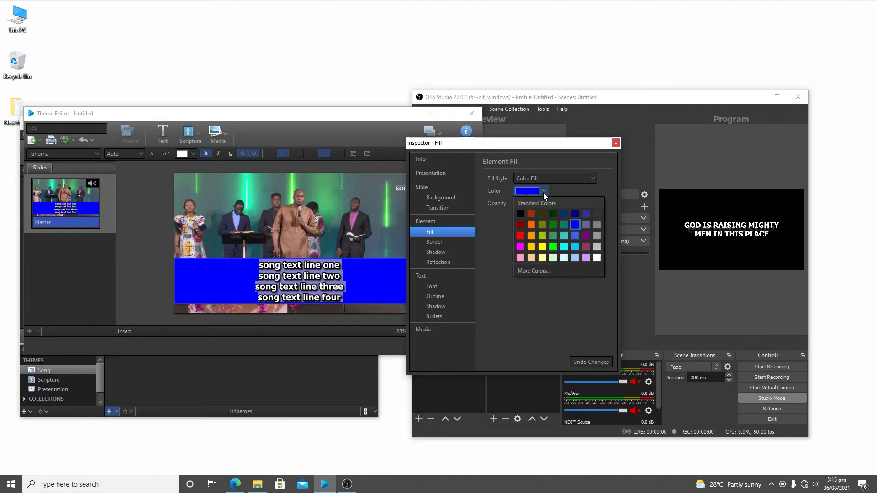
{"action": "left_click", "coordinate": [544, 192]}
{"action": "left_click", "coordinate": [543, 191]}
Try a blue-to-black Gradient Fill on the song text box with its opacity lowered to 25.
{"action": "left_click", "coordinate": [569, 175]}
{"action": "left_click", "coordinate": [568, 177]}
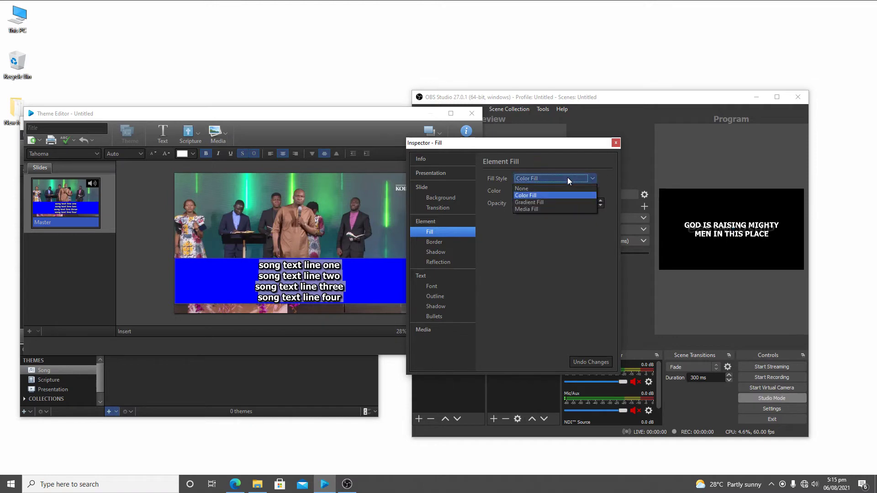
{"action": "left_click", "coordinate": [533, 204]}
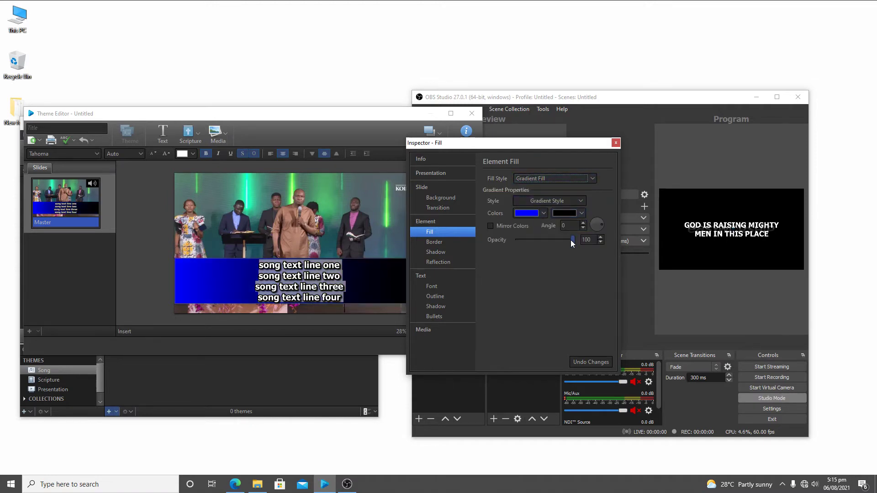
{"action": "left_click_drag", "start_coordinate": [568, 242], "coordinate": [536, 248]}
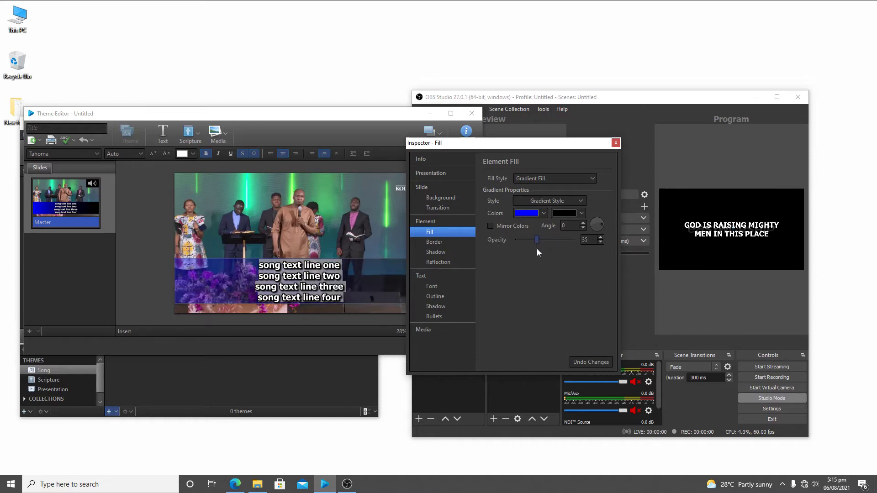
{"action": "left_click", "coordinate": [363, 230]}
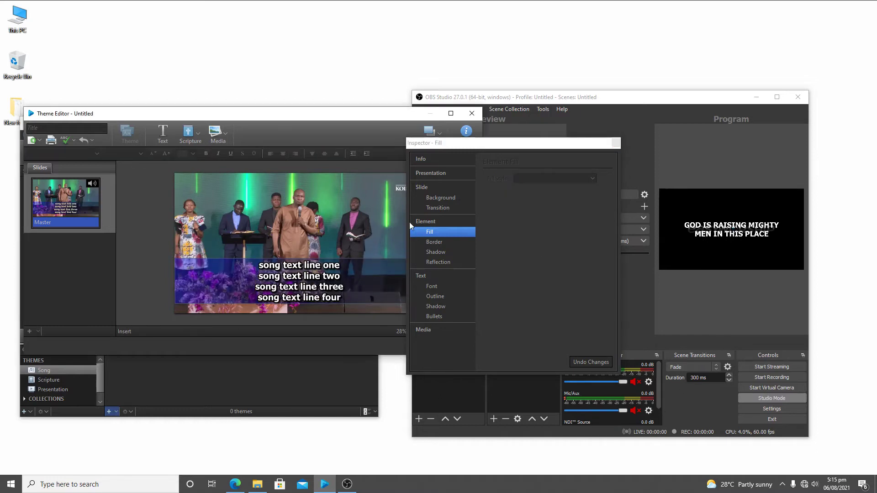
{"action": "left_click", "coordinate": [332, 283]}
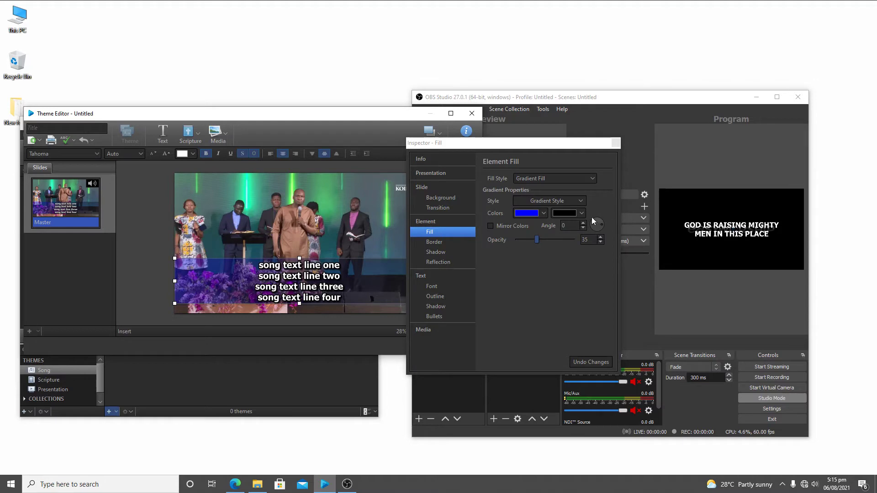
{"action": "left_click", "coordinate": [537, 238]}
{"action": "mouse_move", "coordinate": [536, 238]}
{"action": "left_mouse_down"}
{"action": "mouse_move", "coordinate": [524, 244]}
{"action": "mouse_move", "coordinate": [531, 245]}
{"action": "left_mouse_up"}
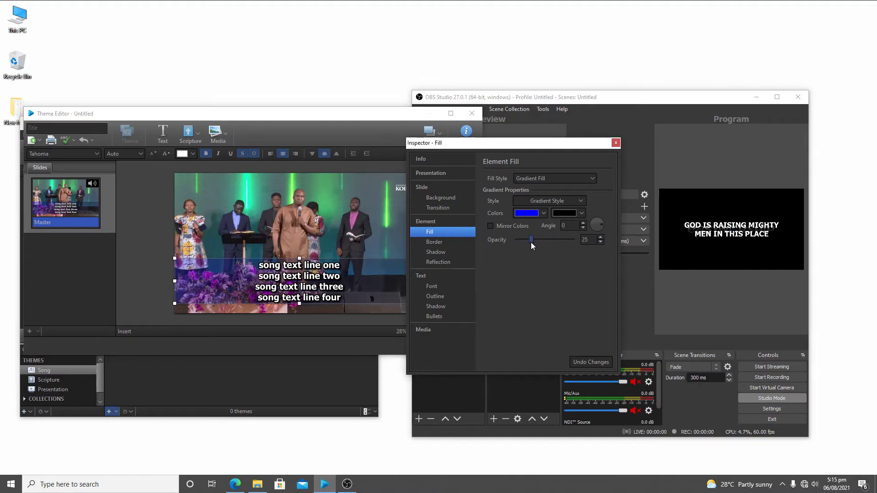
Try Media Fill on the song text box, set its fill style back to None, and close the Inspector.
{"action": "left_click", "coordinate": [575, 178]}
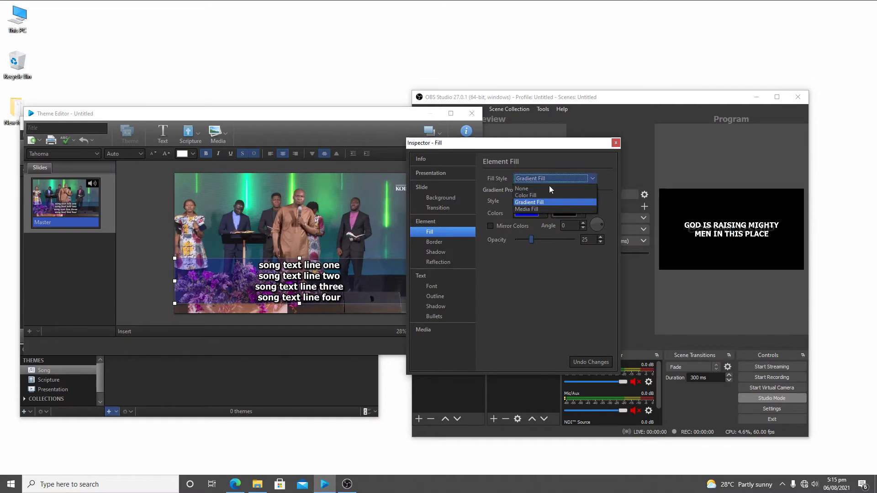
{"action": "left_click", "coordinate": [539, 209]}
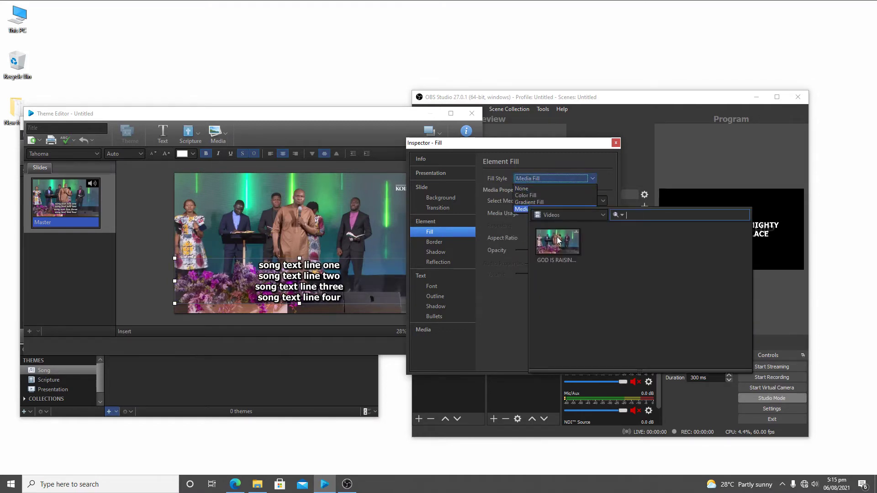
{"action": "left_click", "coordinate": [543, 191]}
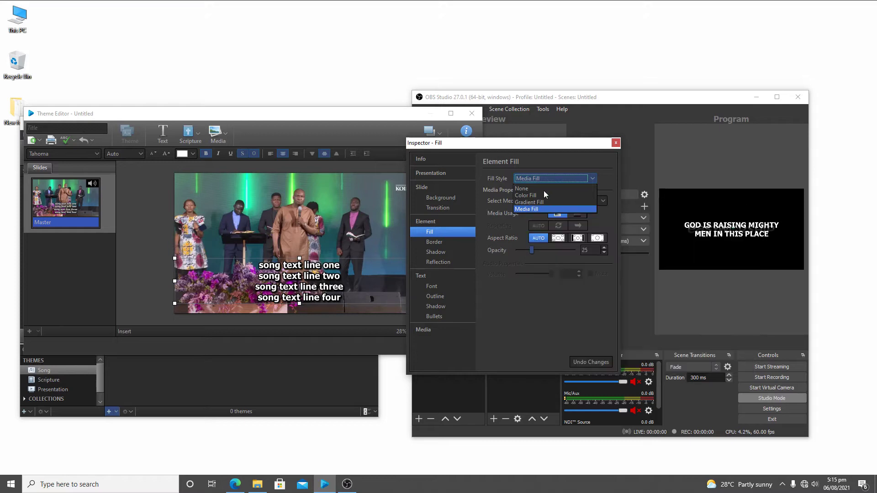
{"action": "left_click", "coordinate": [557, 178]}
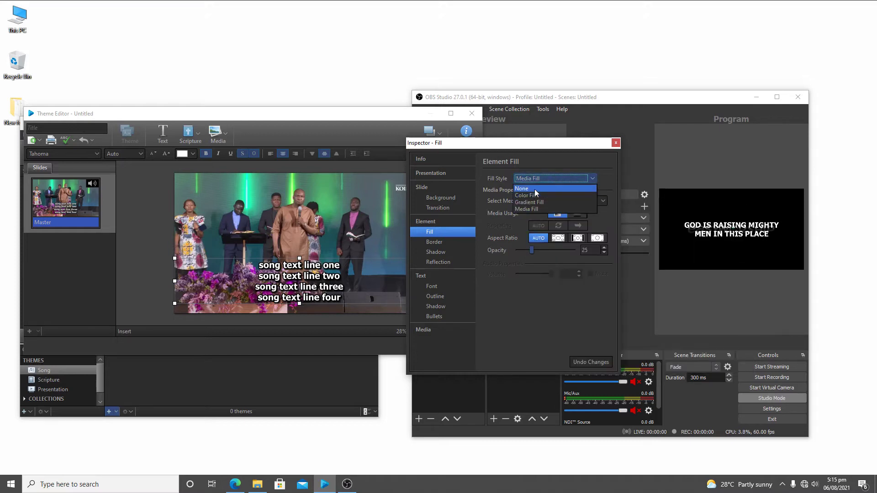
{"action": "left_click", "coordinate": [534, 189]}
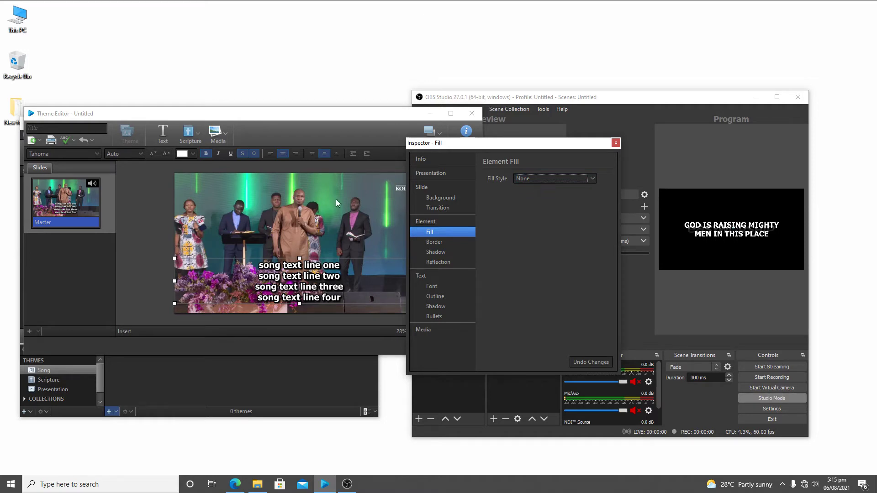
{"action": "left_click", "coordinate": [616, 143]}
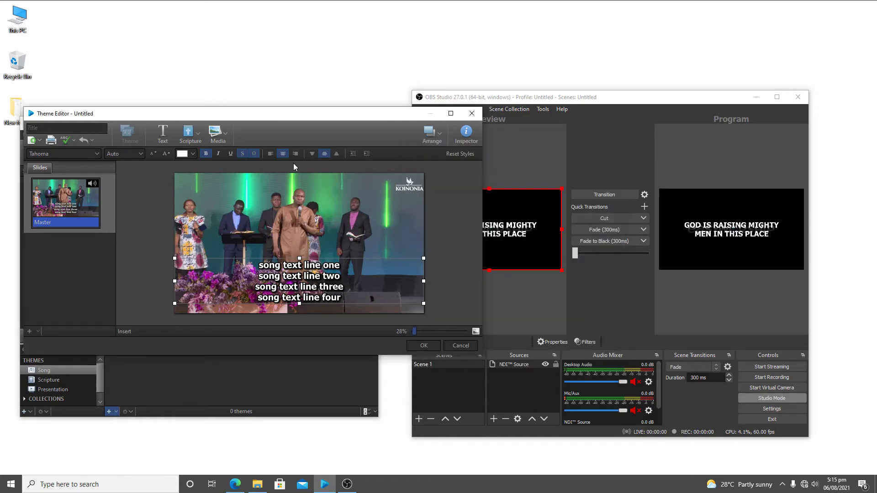
Title the theme LOWERTHIRD LYRICS WITH CAMERA.
{"action": "left_click", "coordinate": [73, 130]}
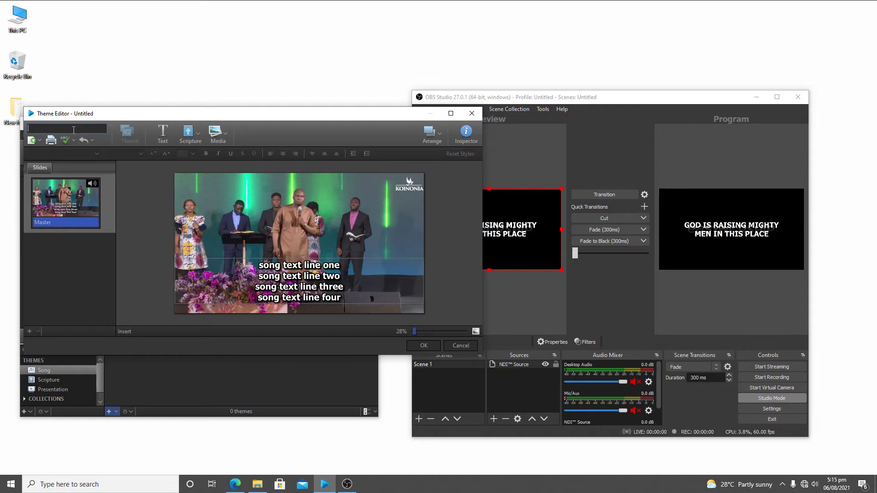
{"action": "type", "text": "LOW"}
{"action": "type", "text": "ERTHIRD "}
{"action": "type", "text": "LYRICS W"}
{"action": "type", "text": "ITH CAM"}
{"action": "type", "text": "ERA"}
Check the slide background's Media Fill and its video selection in the Inspector, and save the theme.
{"action": "left_click", "coordinate": [461, 139]}
{"action": "left_click", "coordinate": [439, 197]}
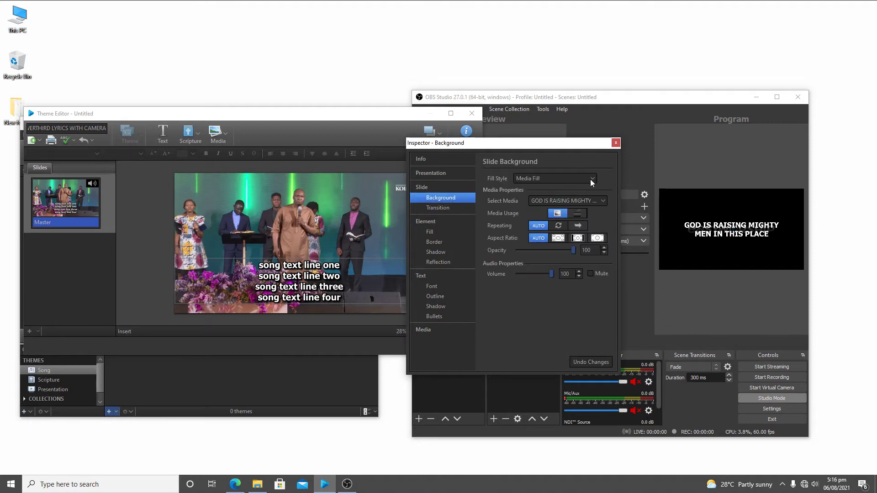
{"action": "left_click", "coordinate": [587, 179]}
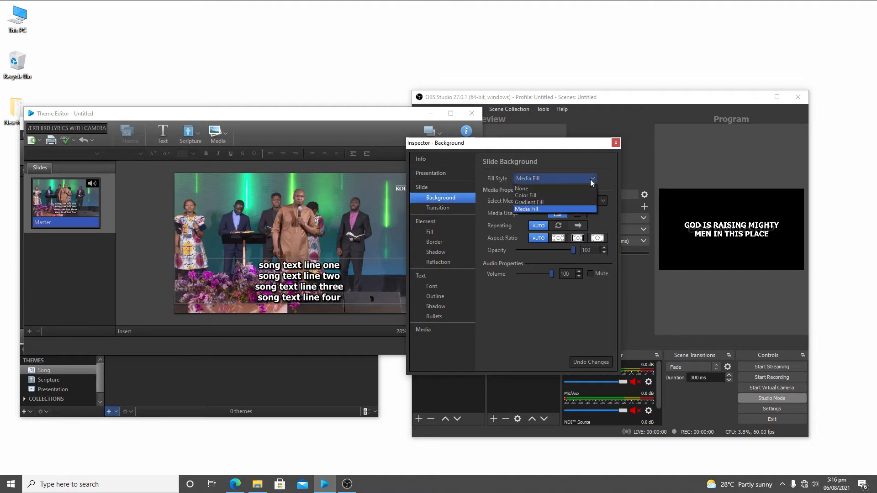
{"action": "left_click", "coordinate": [547, 208]}
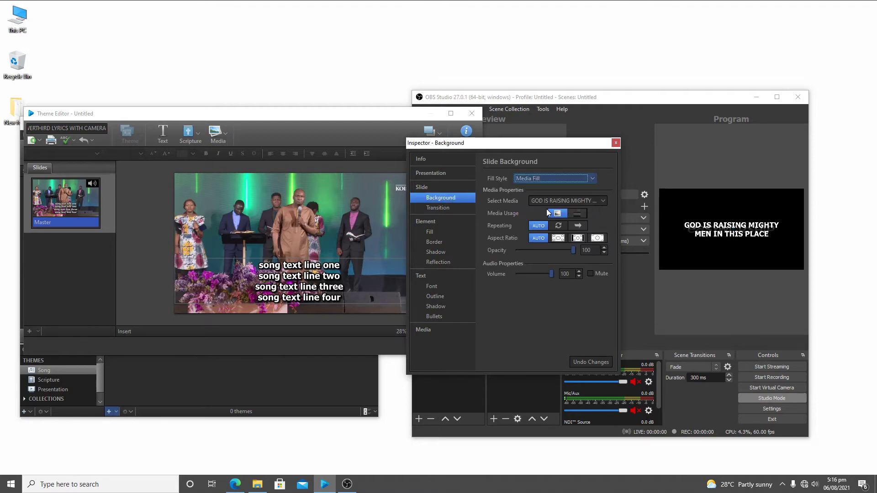
{"action": "left_click", "coordinate": [587, 201]}
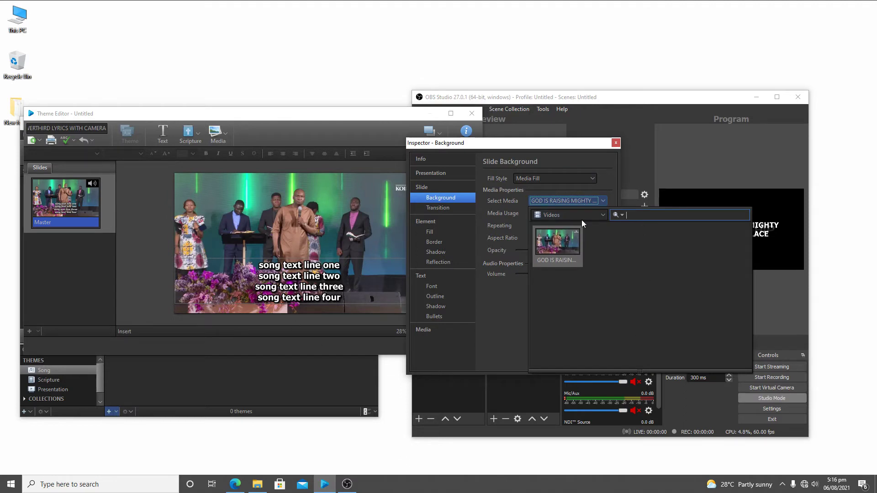
{"action": "left_click", "coordinate": [616, 144]}
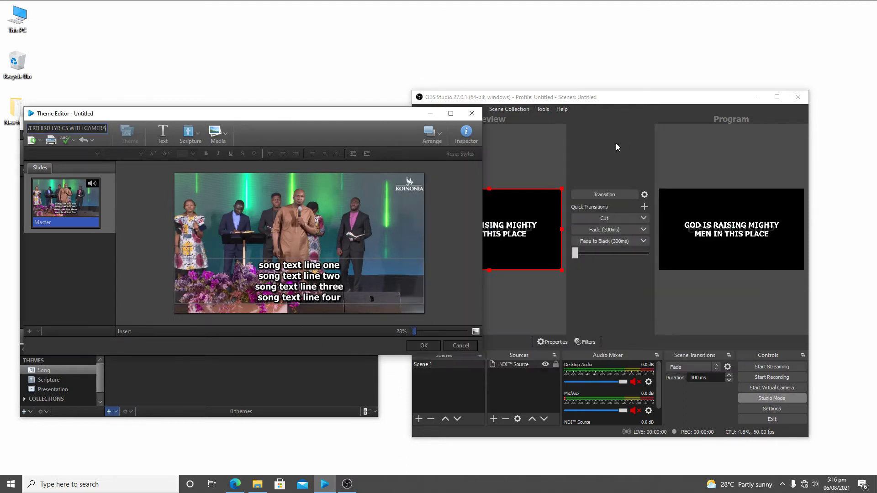
{"action": "left_click", "coordinate": [423, 345]}
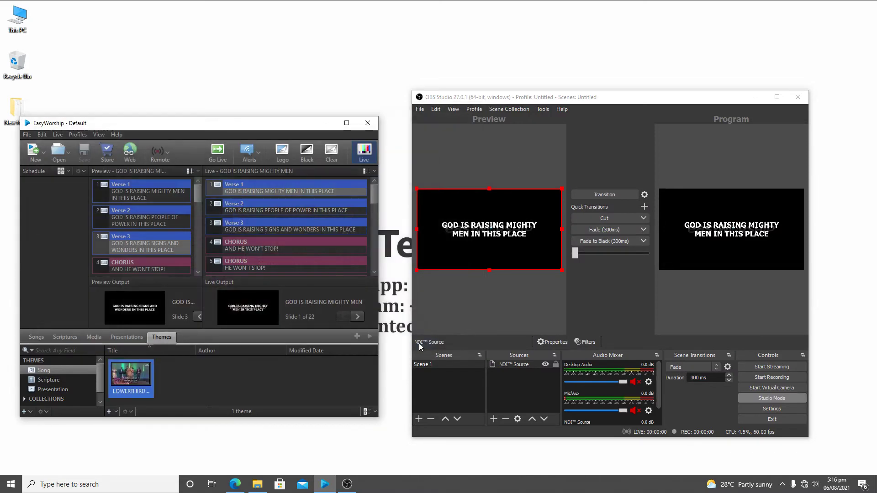
Start a new feed in the Feeds media, examine the available input devices, and cancel it.
{"action": "left_click", "coordinate": [94, 337]}
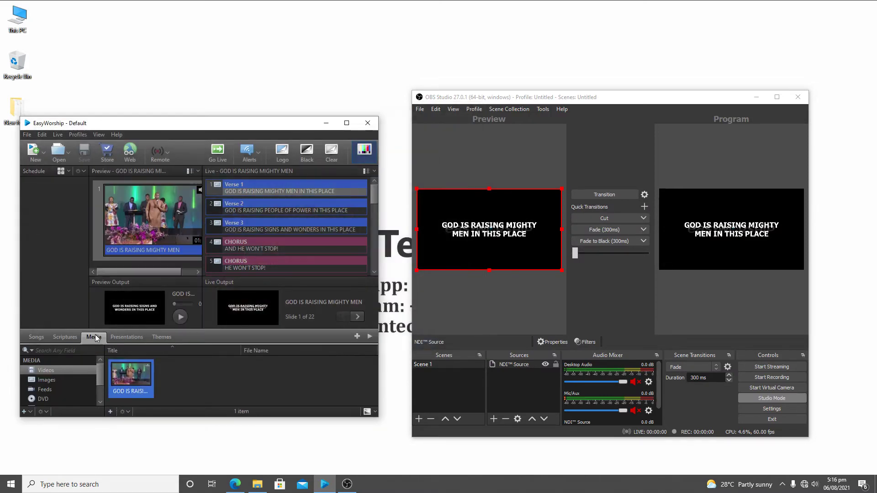
{"action": "left_click", "coordinate": [63, 390]}
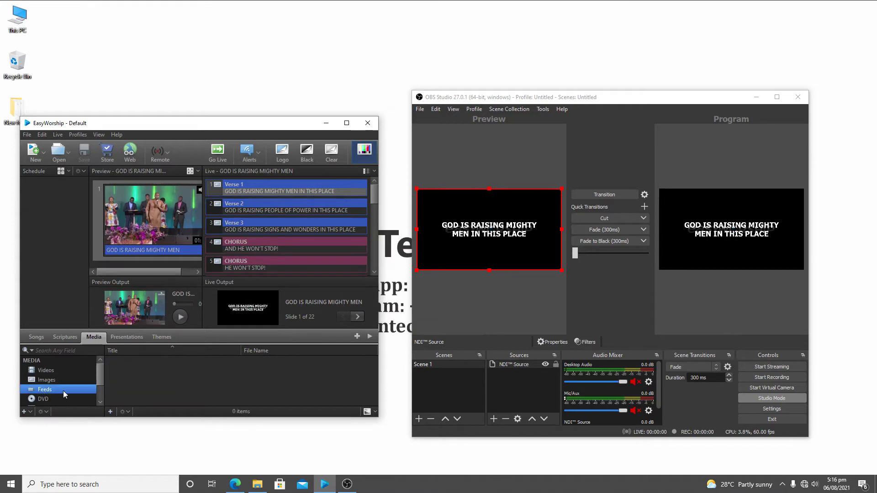
{"action": "left_click", "coordinate": [110, 412]}
{"action": "left_click", "coordinate": [359, 232]}
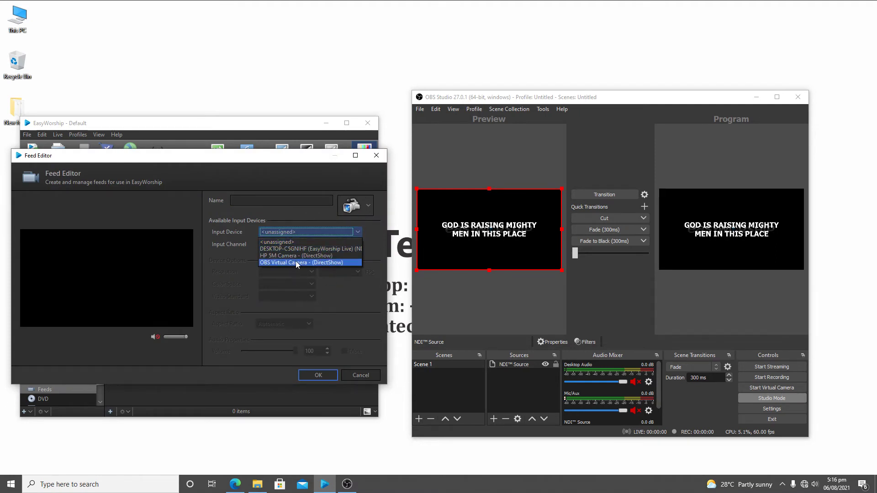
{"action": "left_click", "coordinate": [353, 377]}
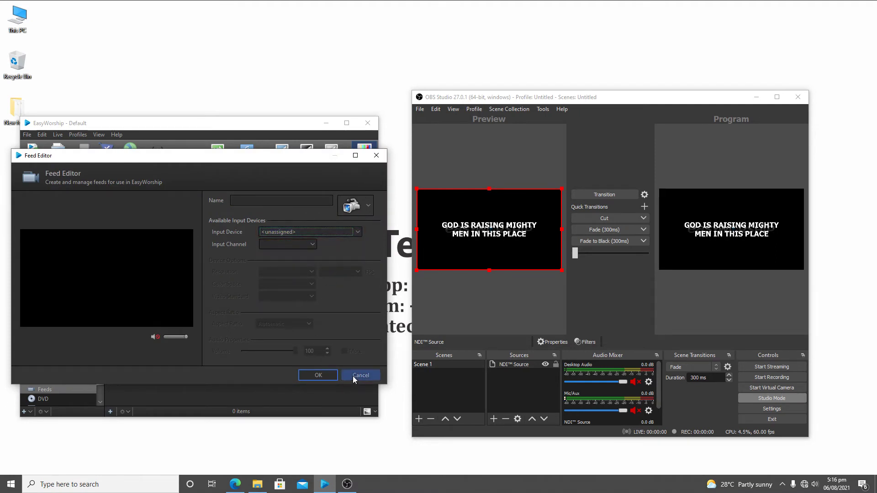
{"action": "left_click", "coordinate": [353, 377]}
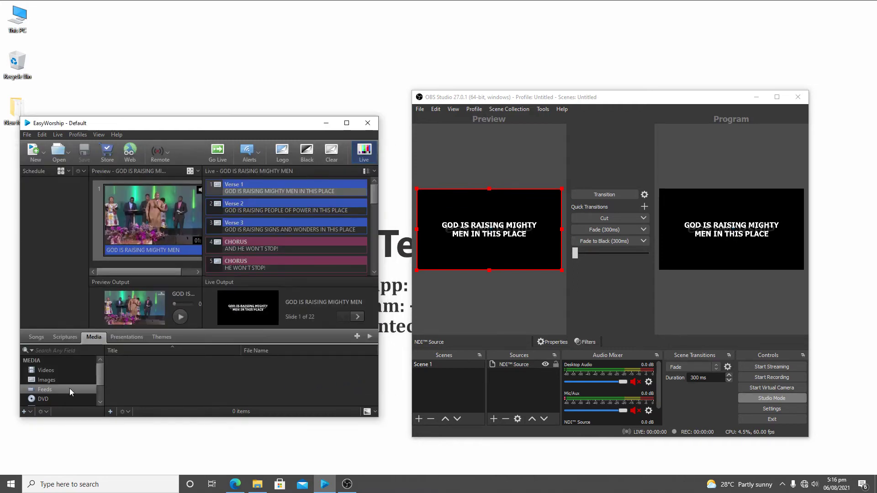
Review the Videos media, the GOD IS RAISING MIGHTY MEN song, and the saved song theme in the EasyWorship library.
{"action": "left_click", "coordinate": [50, 372]}
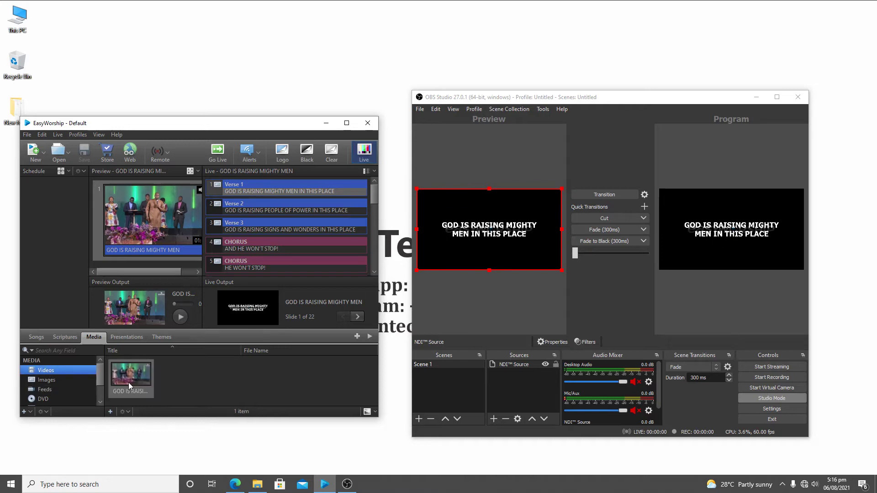
{"action": "left_click", "coordinate": [160, 338]}
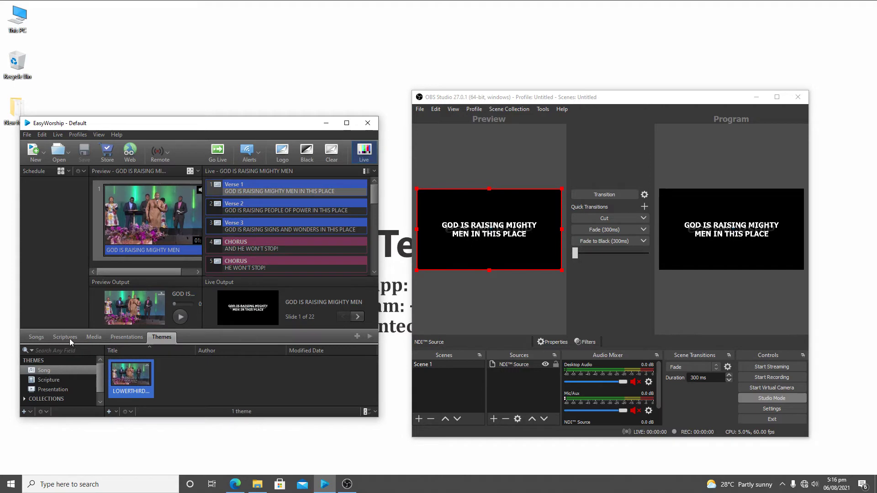
{"action": "left_click", "coordinate": [95, 338]}
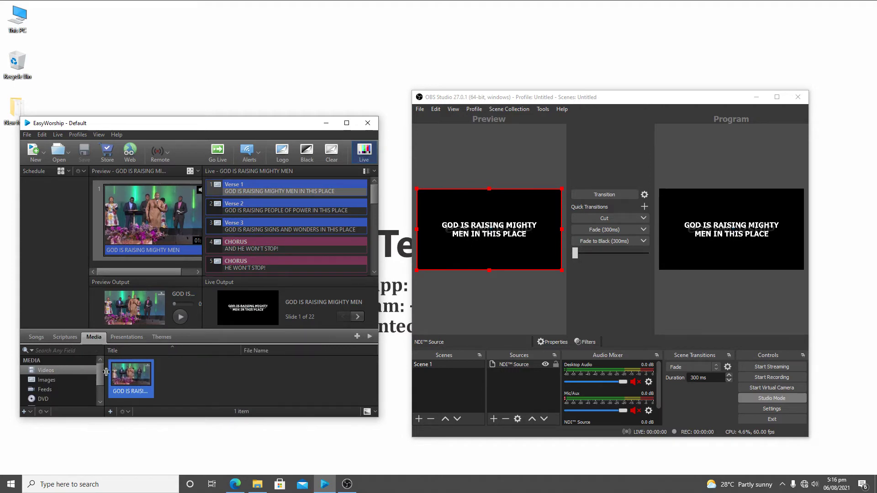
{"action": "left_click", "coordinate": [154, 341]}
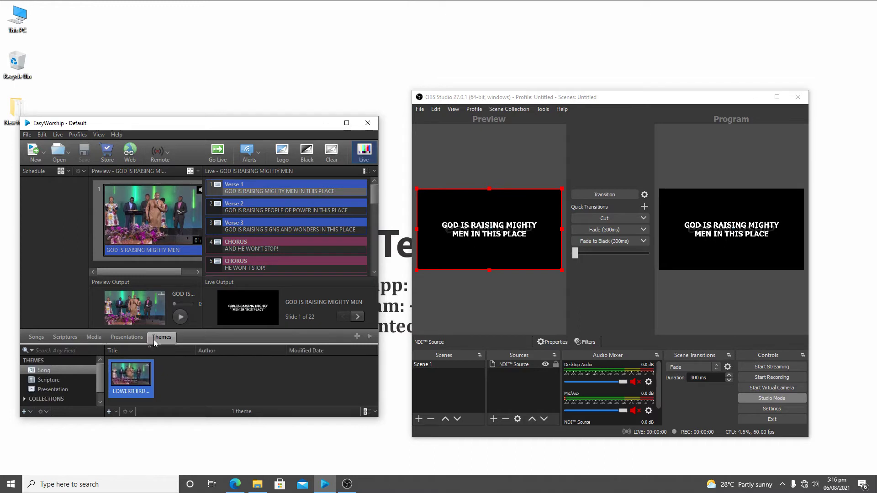
{"action": "left_click", "coordinate": [84, 339]}
{"action": "left_click", "coordinate": [37, 337]}
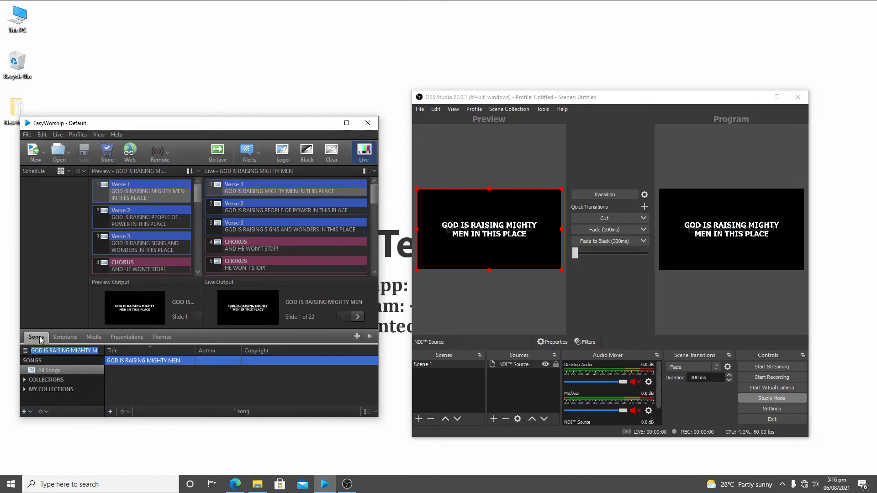
{"action": "left_click", "coordinate": [167, 338]}
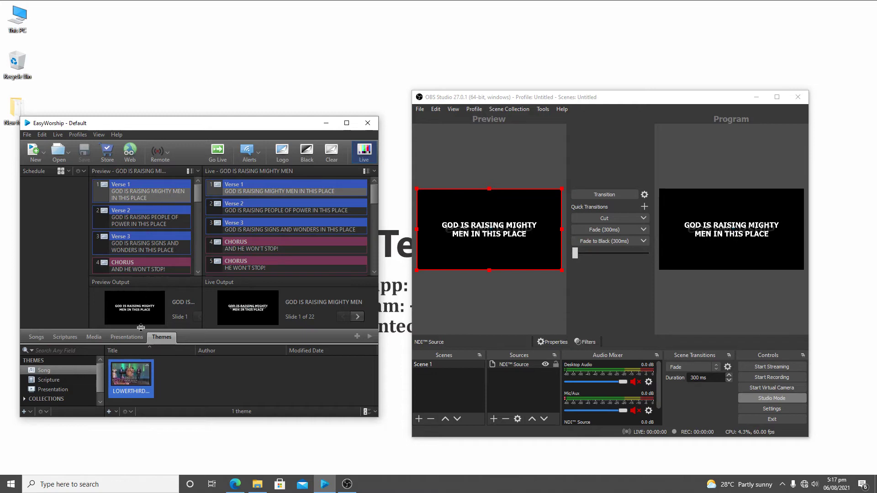
Apply the saved lower-third theme to the previewed song, and run the live slides from Verse 2 to HE WON'T STOP! and back to Verse 1.
{"action": "double_click", "coordinate": [138, 375]}
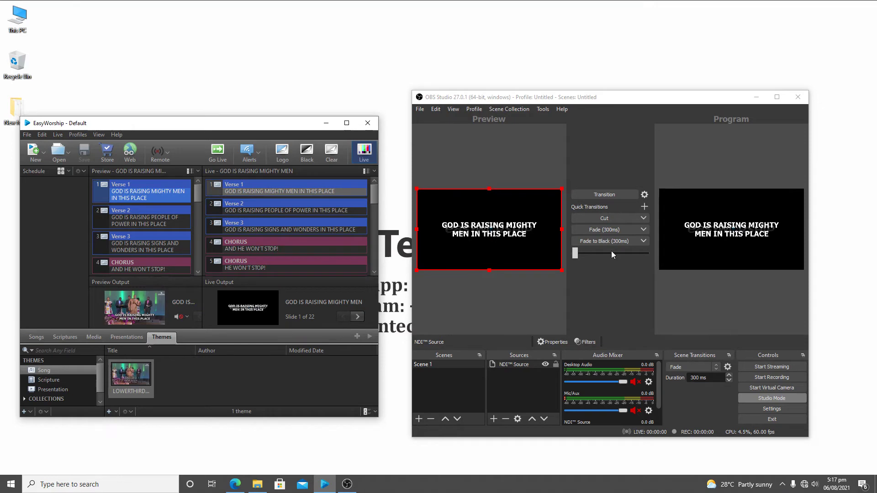
{"action": "left_click", "coordinate": [263, 207]}
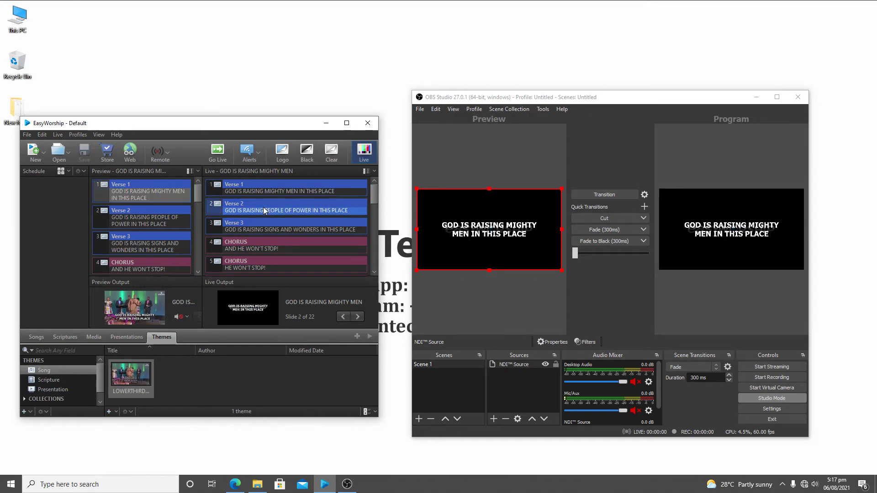
{"action": "left_click", "coordinate": [261, 226]}
{"action": "left_click", "coordinate": [258, 245]}
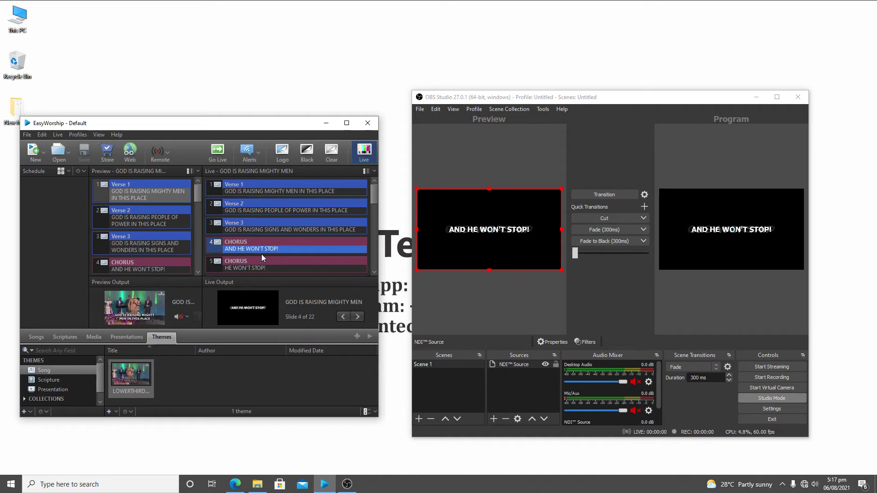
{"action": "left_click", "coordinate": [256, 270]}
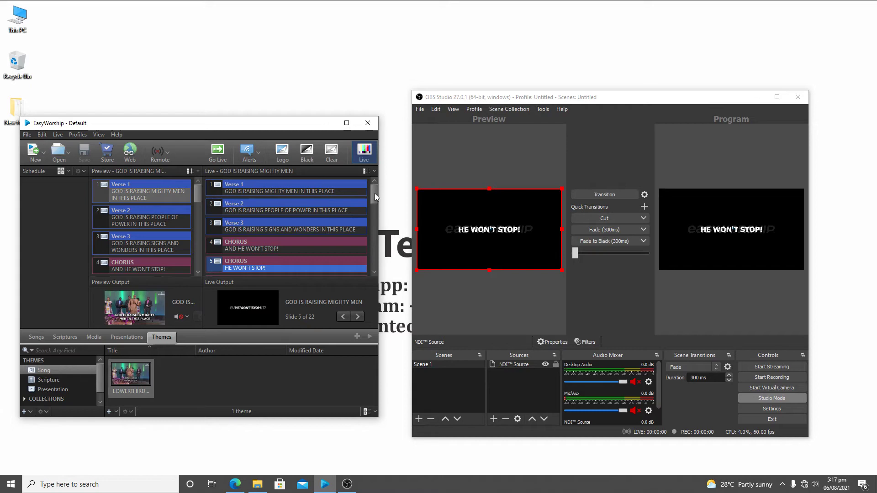
{"action": "left_click", "coordinate": [179, 191]}
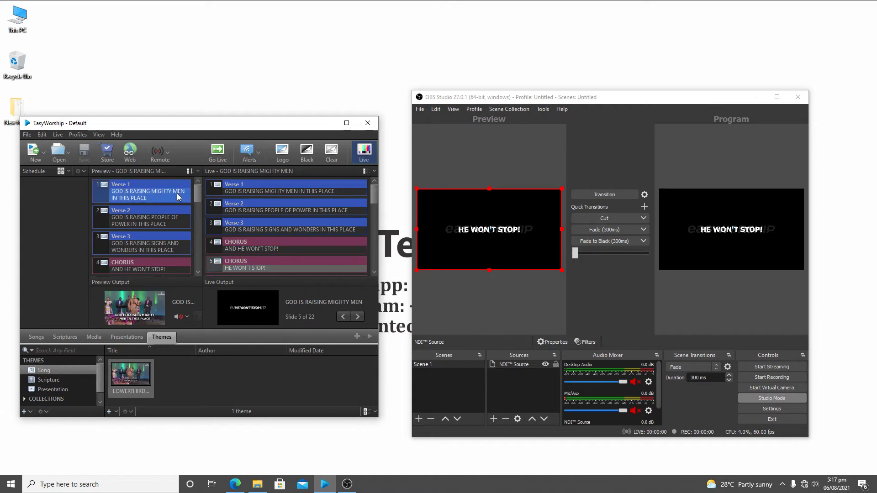
{"action": "left_click", "coordinate": [240, 191]}
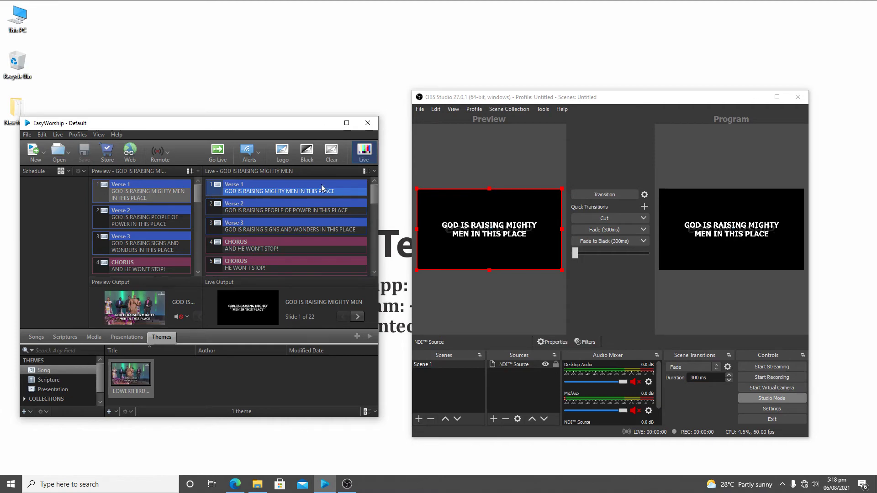
Record in OBS Studio while taking the themed EasyWorship song live from Verse 1 through the last chorus slide, and stop the recording.
{"action": "left_click", "coordinate": [765, 379]}
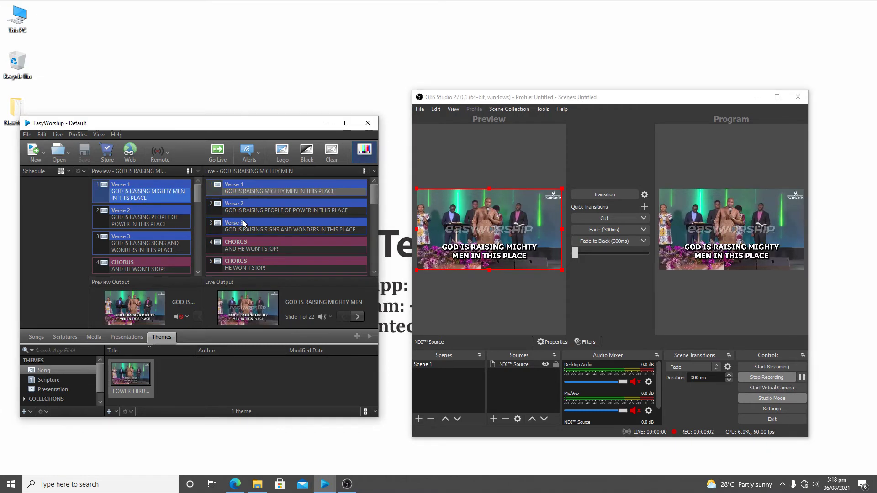
{"action": "left_click", "coordinate": [284, 211]}
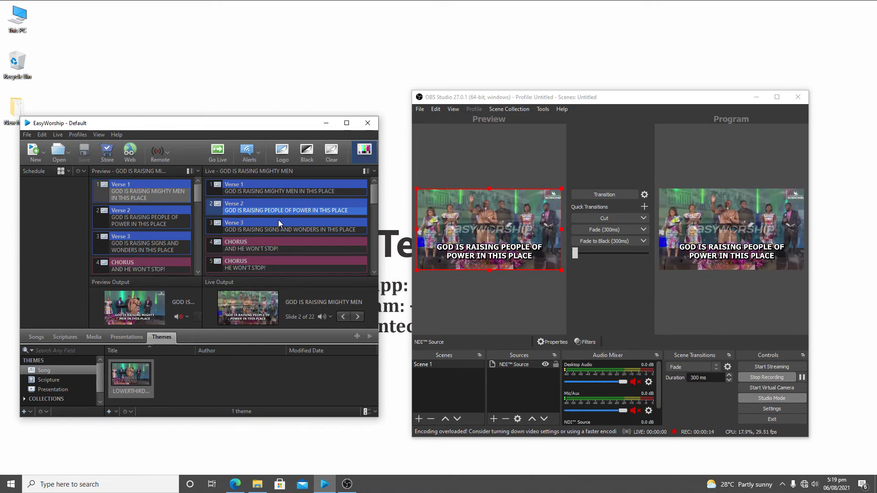
{"action": "left_click", "coordinate": [278, 220]}
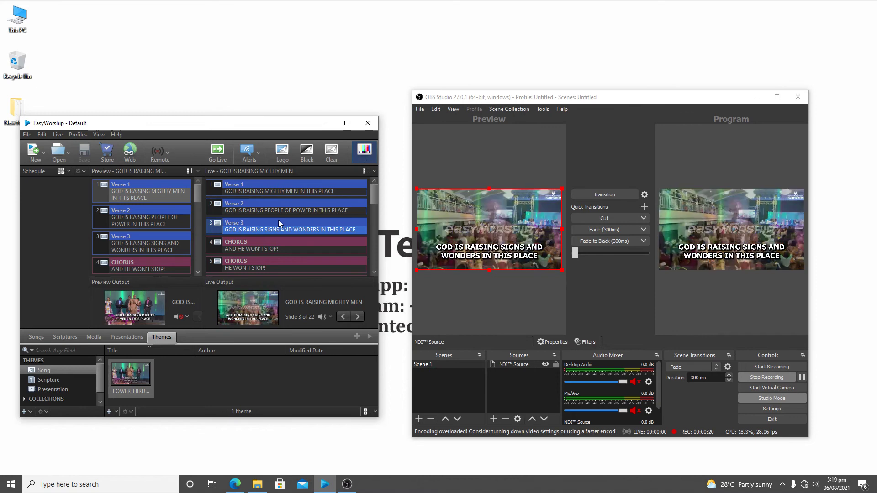
{"action": "key", "text": "Down"}
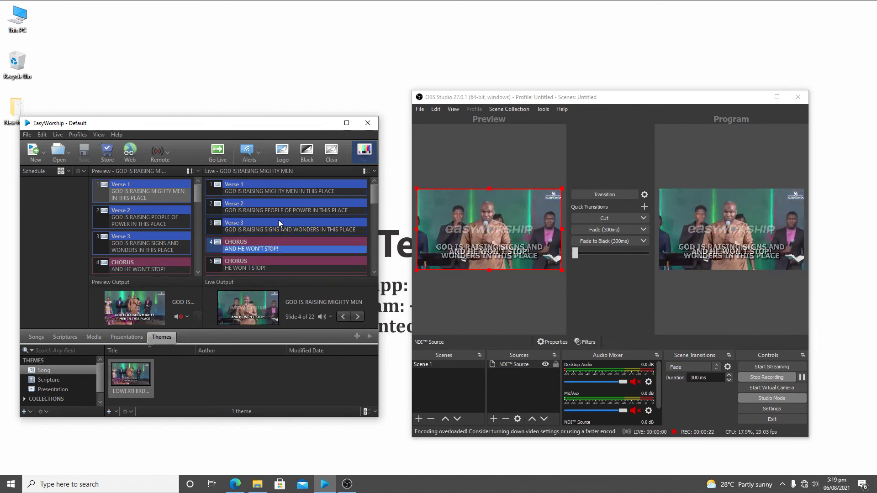
{"action": "key", "text": "Down"}
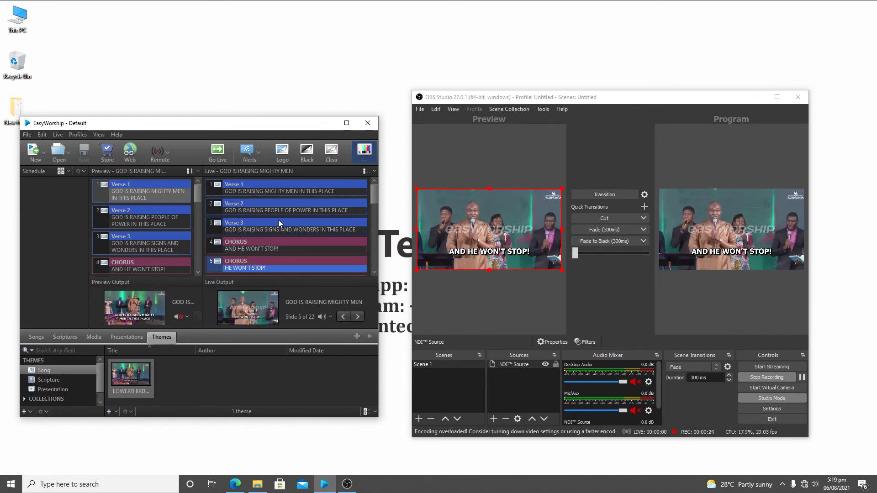
{"action": "key", "text": "Down"}
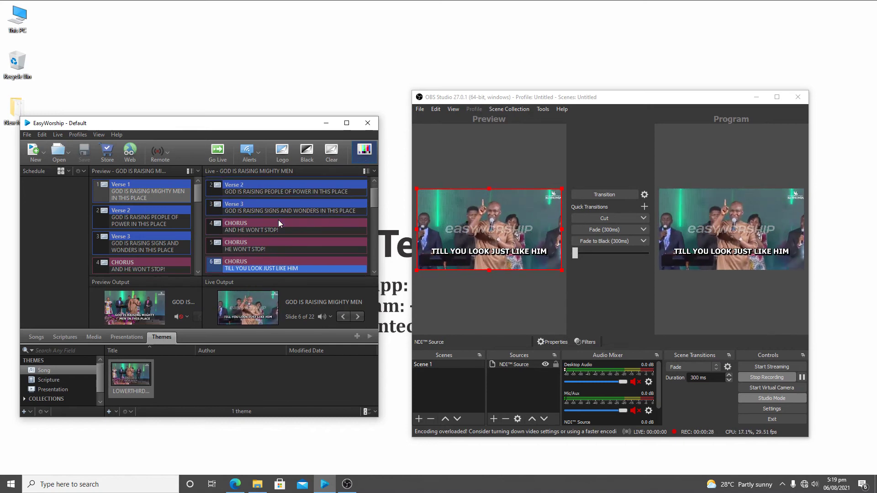
{"action": "key", "text": "Down"}
{"action": "key", "text": "Down"}
{"action": "key", "text": "Down"}
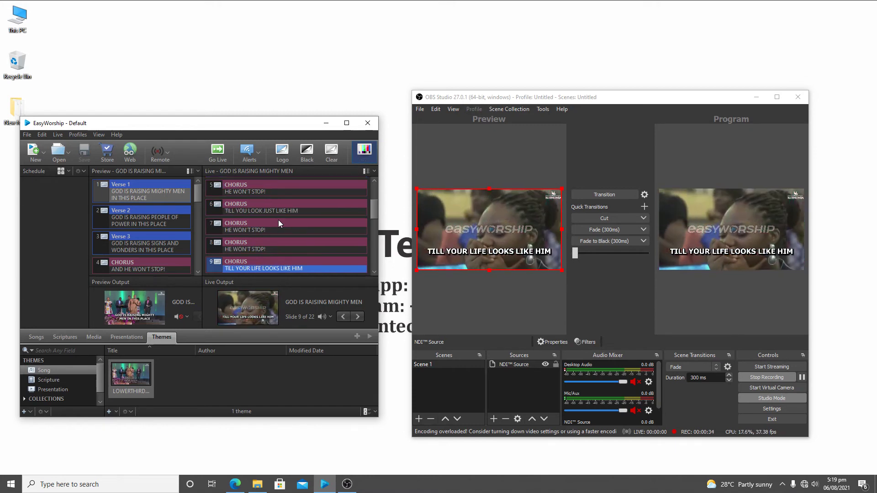
{"action": "key", "text": "Down"}
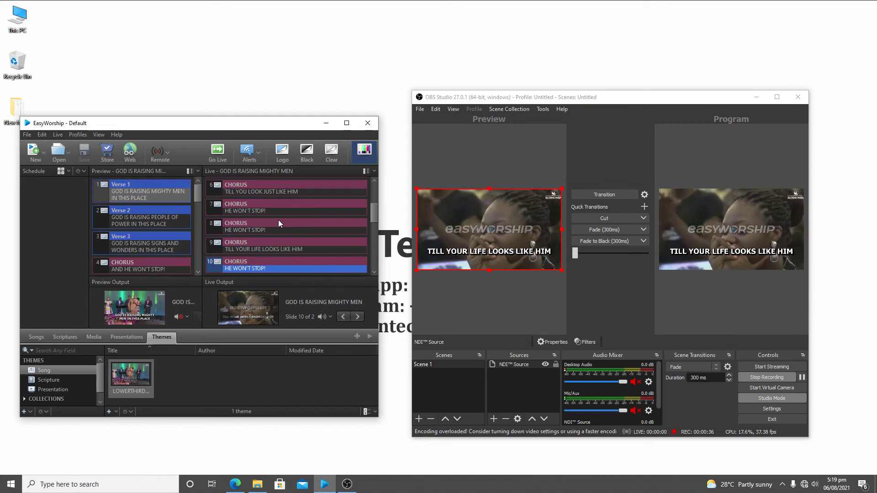
{"action": "key", "text": "Down"}
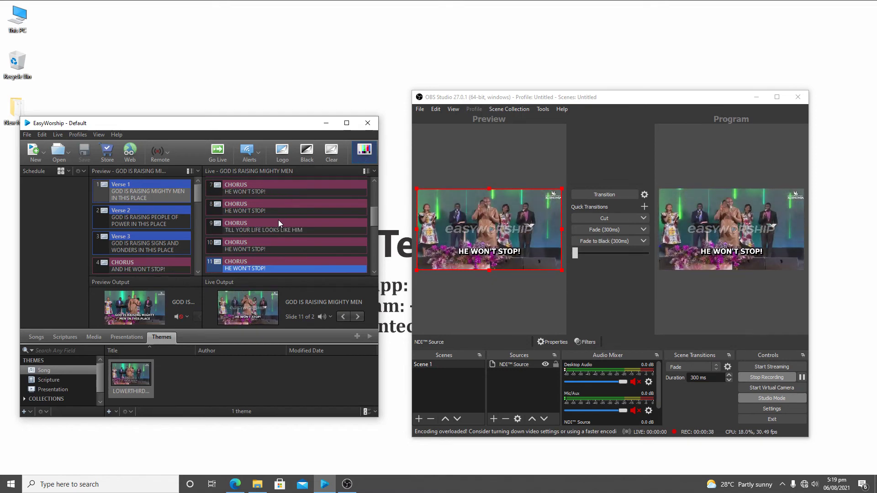
{"action": "key", "text": "Down"}
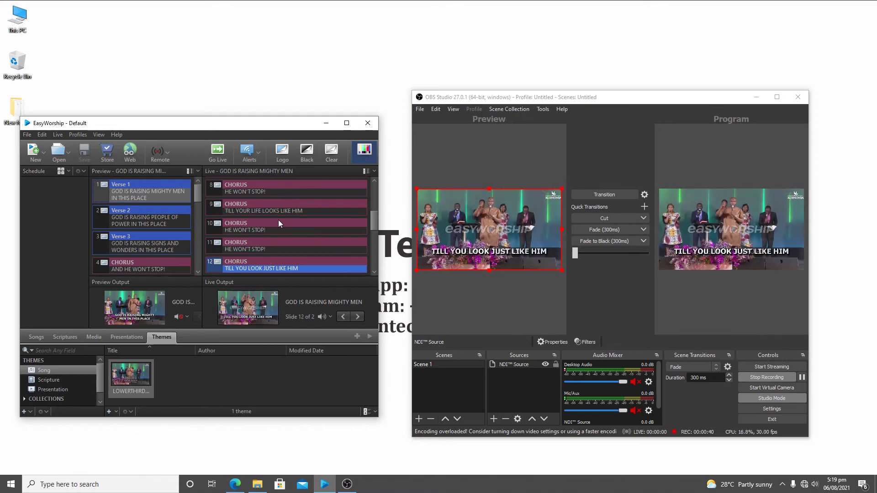
{"action": "key", "text": "Down"}
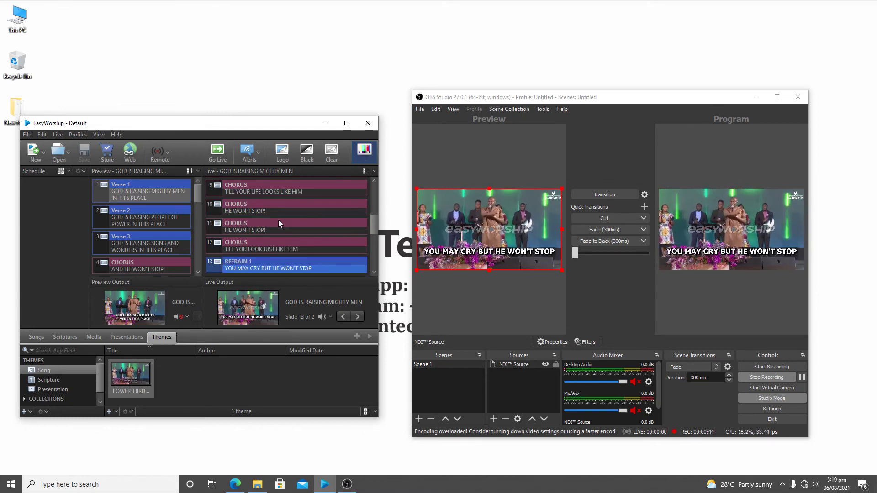
{"action": "key", "text": "Down"}
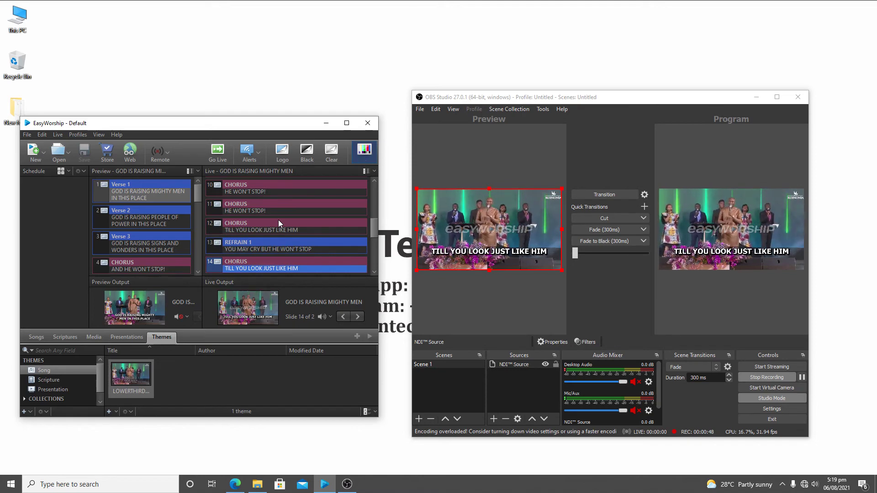
{"action": "key", "text": "Down"}
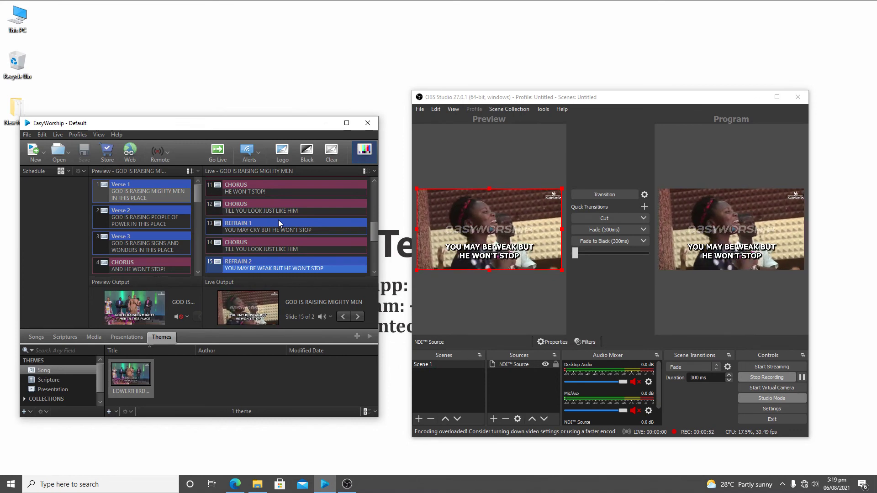
{"action": "key", "text": "Down"}
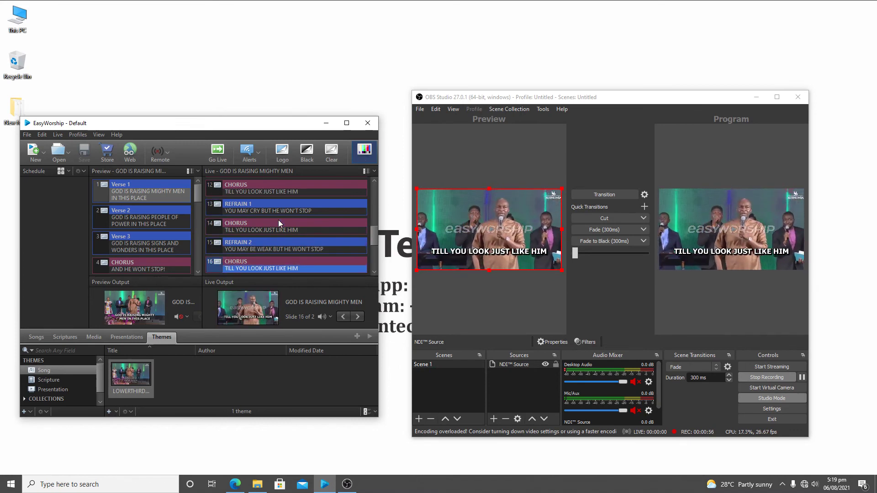
{"action": "key", "text": "Down"}
{"action": "key", "text": "Down"}
{"action": "key", "text": "Down"}
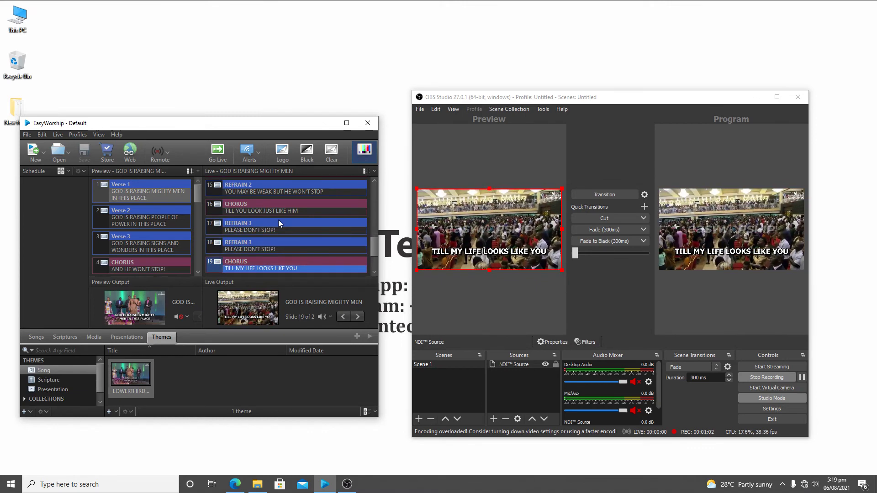
{"action": "key", "text": "Down"}
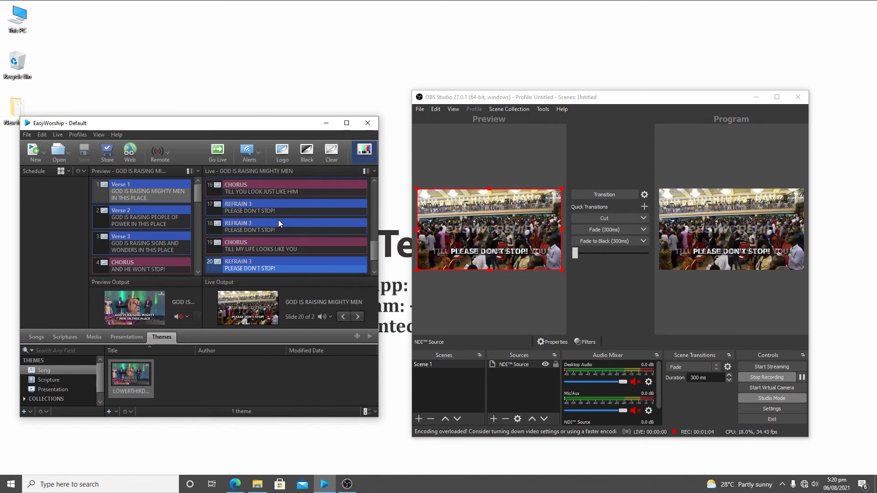
{"action": "key", "text": "Down"}
{"action": "key", "text": "Down"}
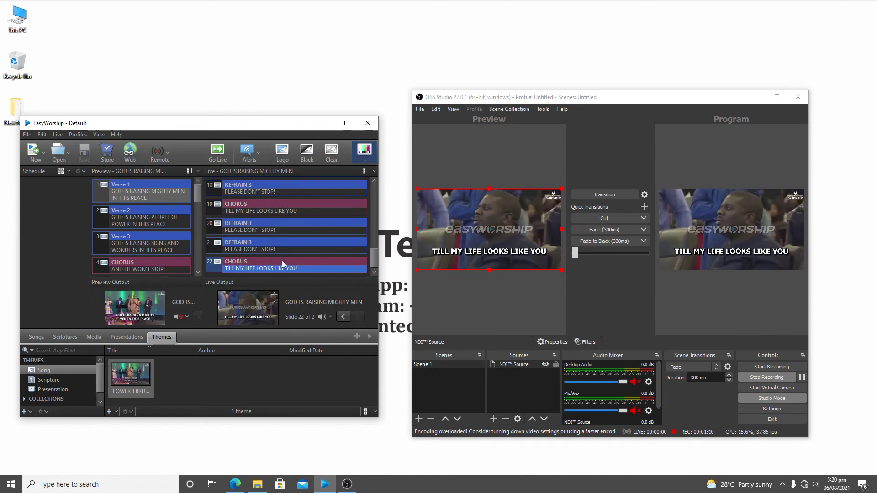
{"action": "left_click", "coordinate": [773, 378]}
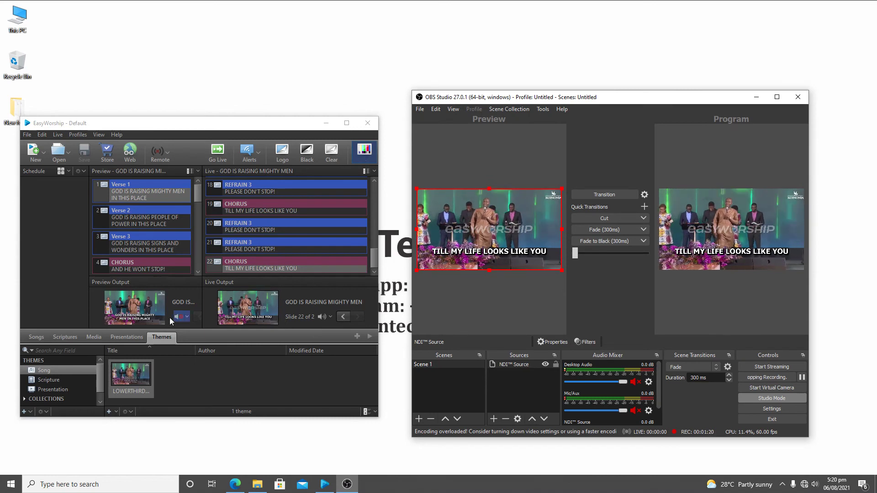
Return to the GOD IS RAISING MIGHTY MEN song in the EasyWorship Songs library and send its Verse 1 live without the lower-third theme.
{"action": "left_click", "coordinate": [83, 338]}
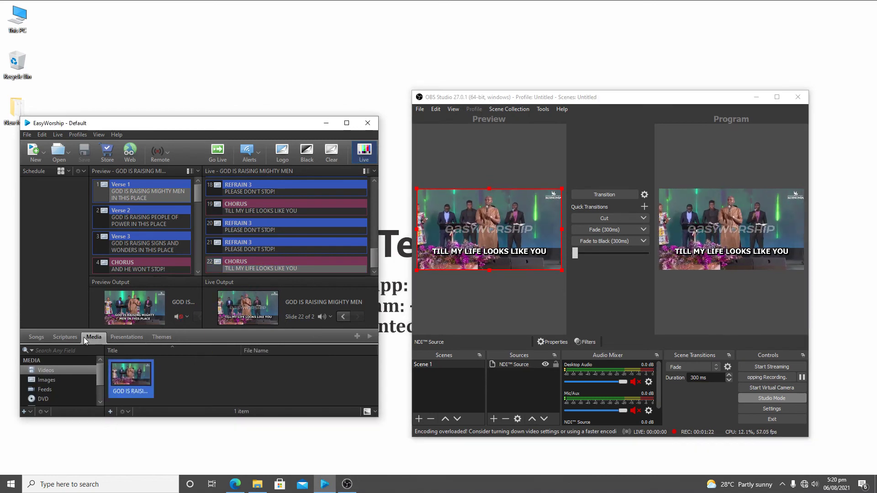
{"action": "left_click", "coordinate": [38, 339]}
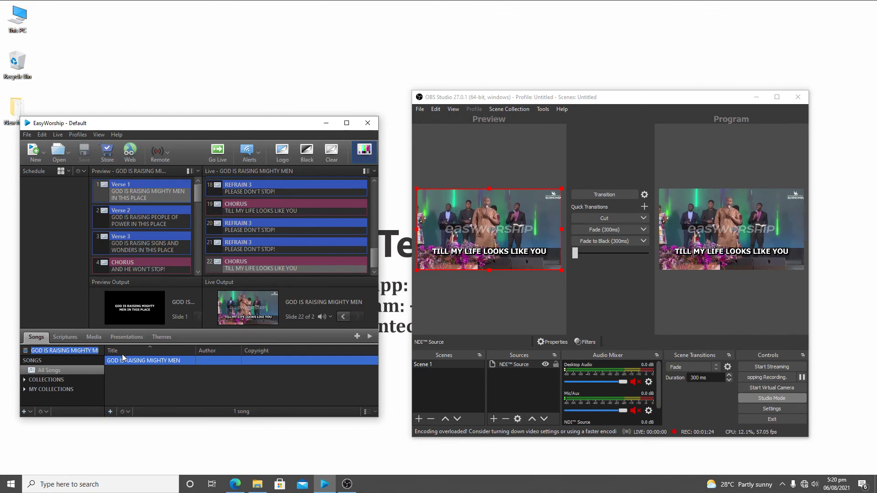
{"action": "left_click", "coordinate": [147, 201]}
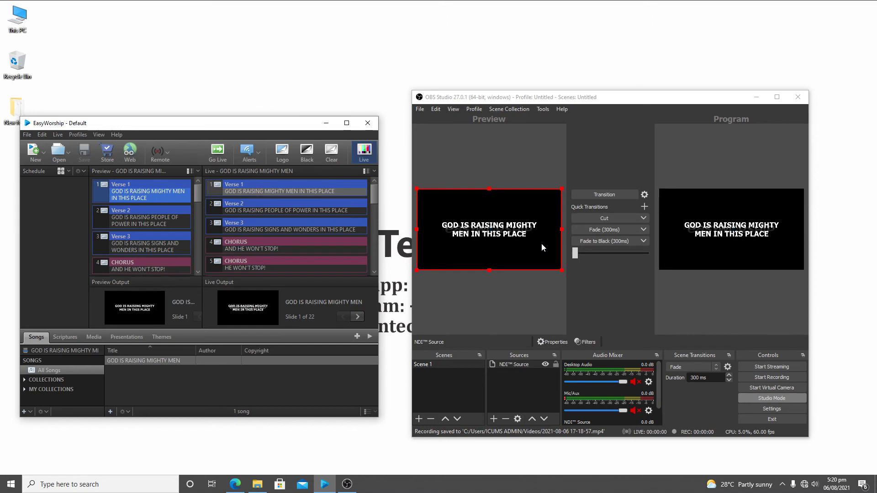
{"action": "left_click", "coordinate": [422, 113]}
{"action": "left_click", "coordinate": [421, 122]}
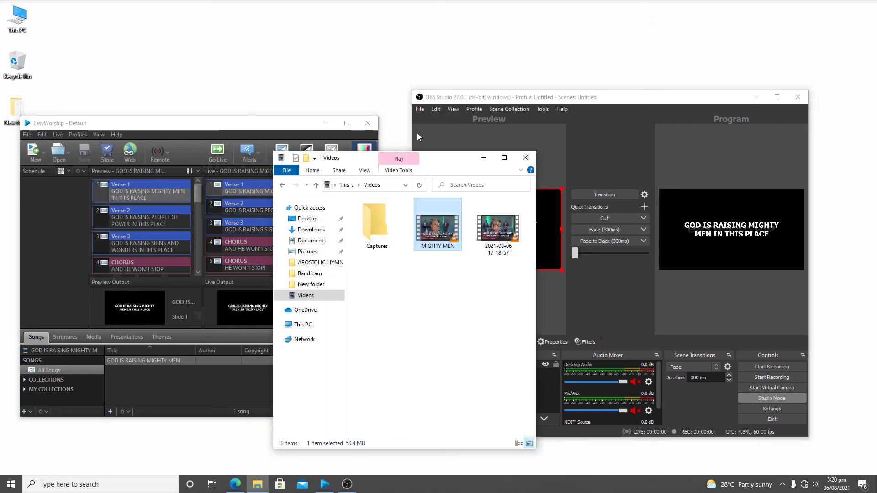
{"action": "left_click", "coordinate": [504, 246]}
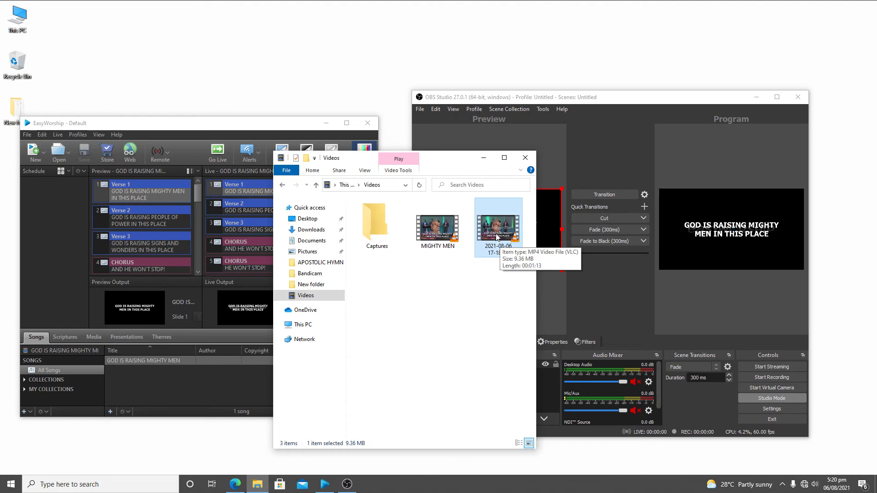
{"action": "double_click", "coordinate": [497, 236]}
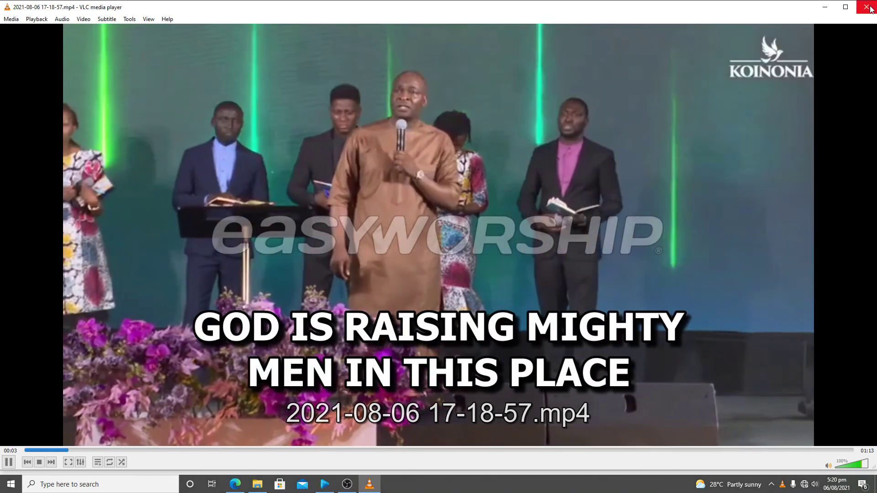
{"action": "left_click", "coordinate": [870, 8]}
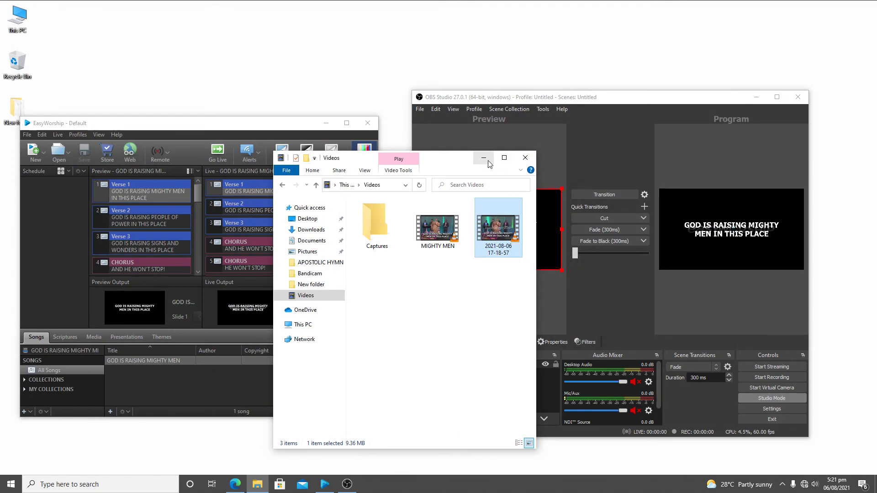
Minimize the Videos folder, OBS Studio and EasyWorship windows to clear the desktop.
{"action": "left_click", "coordinate": [229, 123]}
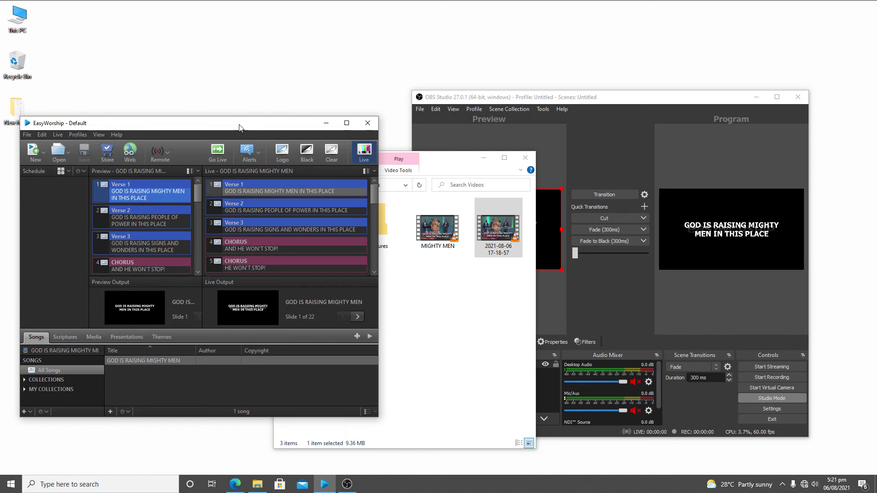
{"action": "left_click", "coordinate": [483, 163]}
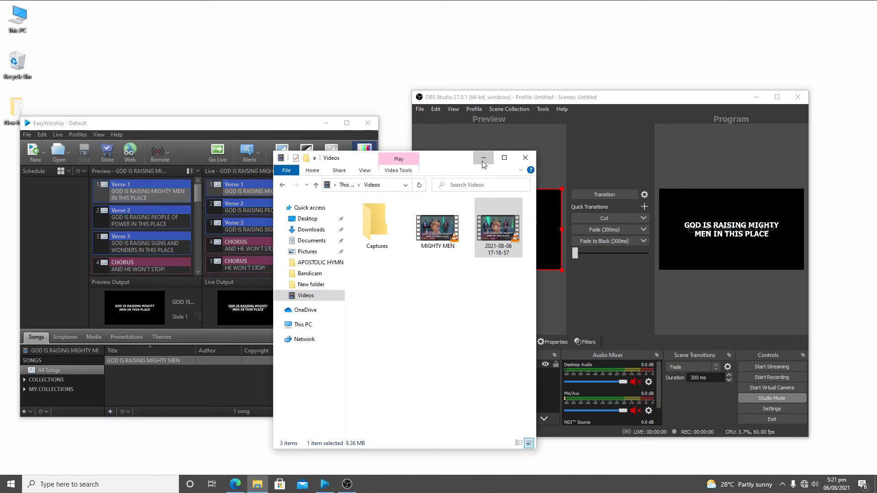
{"action": "left_click", "coordinate": [483, 161]}
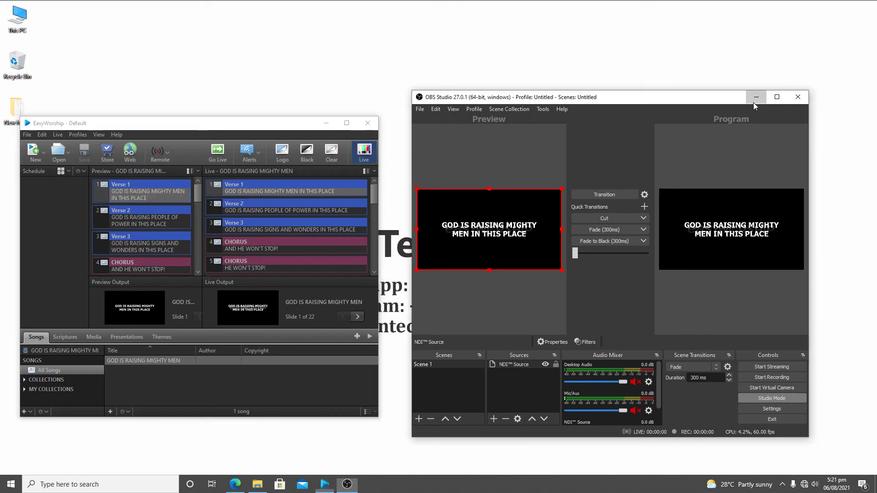
{"action": "left_click", "coordinate": [756, 98]}
{"action": "left_click", "coordinate": [326, 124]}
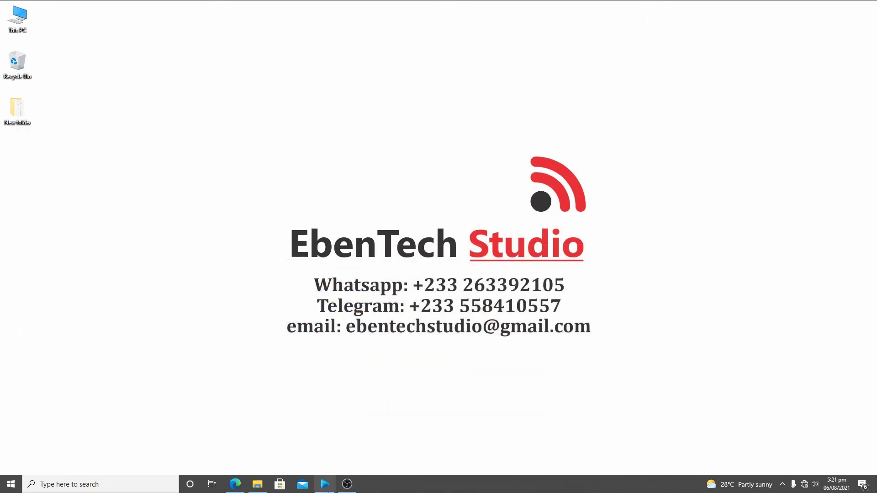
Reopen the Videos folder and play the MIGHTY MEN video in full screen.
{"action": "mouse_move", "coordinate": [258, 484]}
{"action": "left_click", "coordinate": [272, 438]}
{"action": "double_click", "coordinate": [438, 228]}
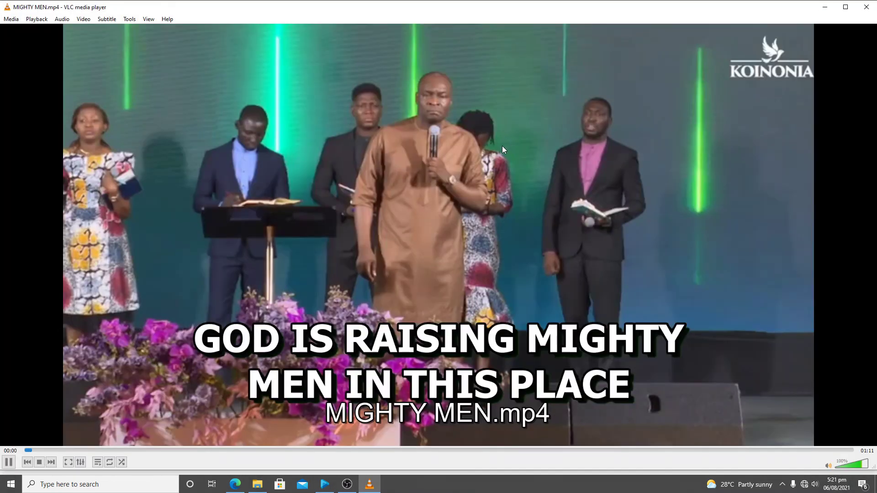
{"action": "double_click", "coordinate": [503, 147]}
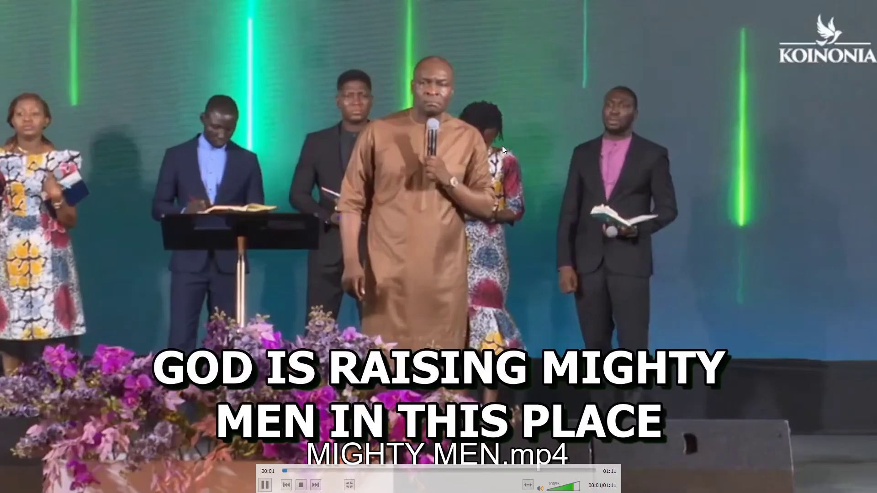